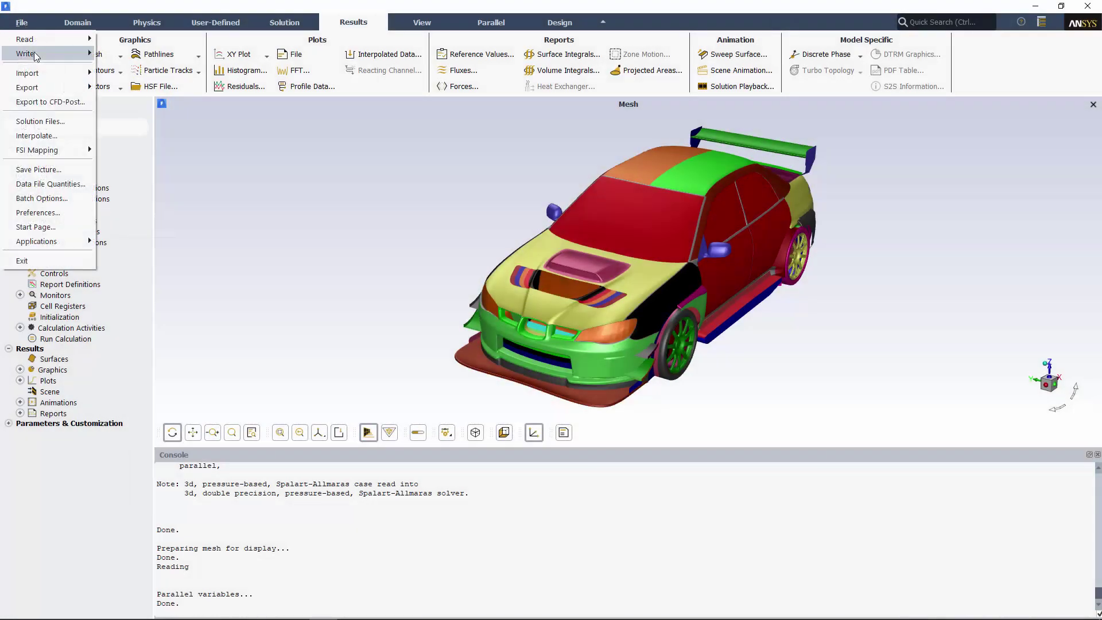
In Fluent's Solution Data export, set the file type to EnSight Case Gold
{"action": "mouse_move", "coordinate": [32, 53]}
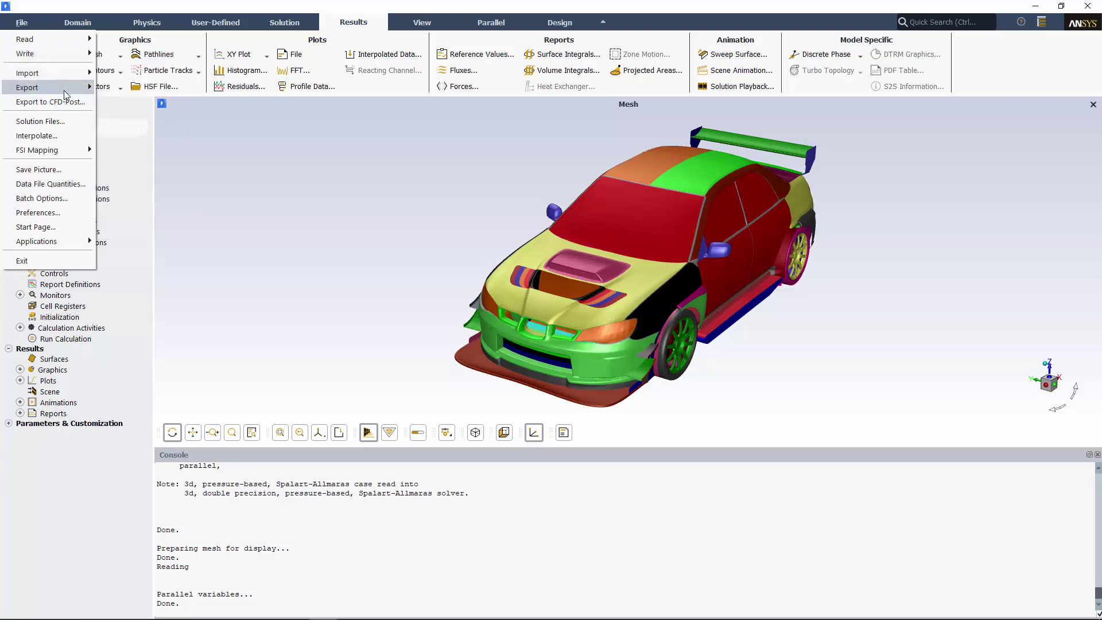
{"action": "mouse_move", "coordinate": [69, 87]}
{"action": "left_click", "coordinate": [133, 89]}
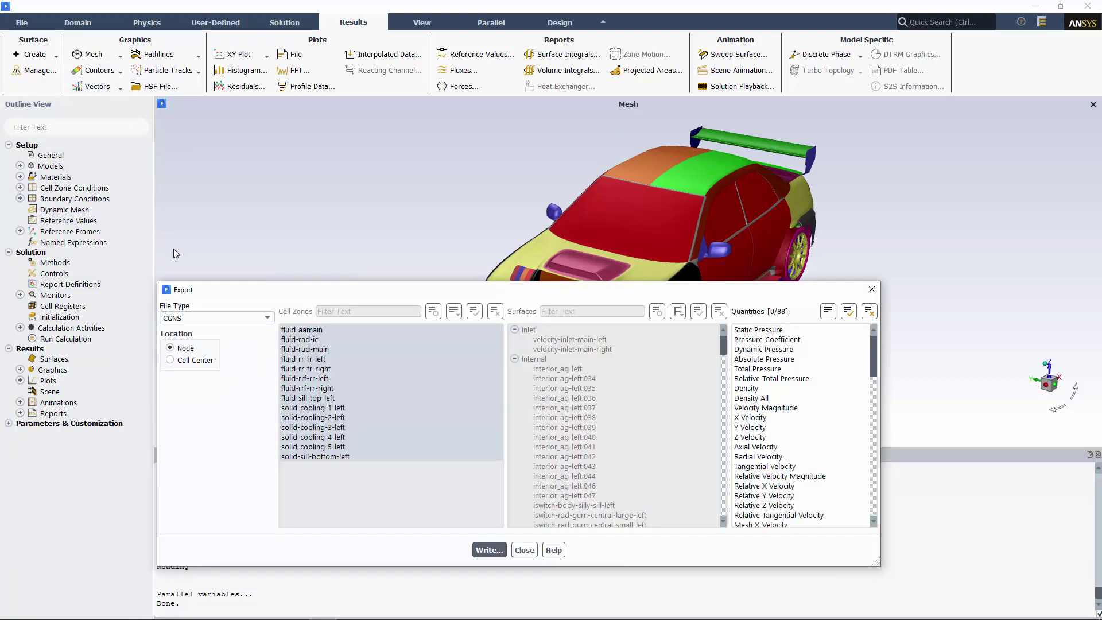
{"action": "left_click", "coordinate": [265, 319]}
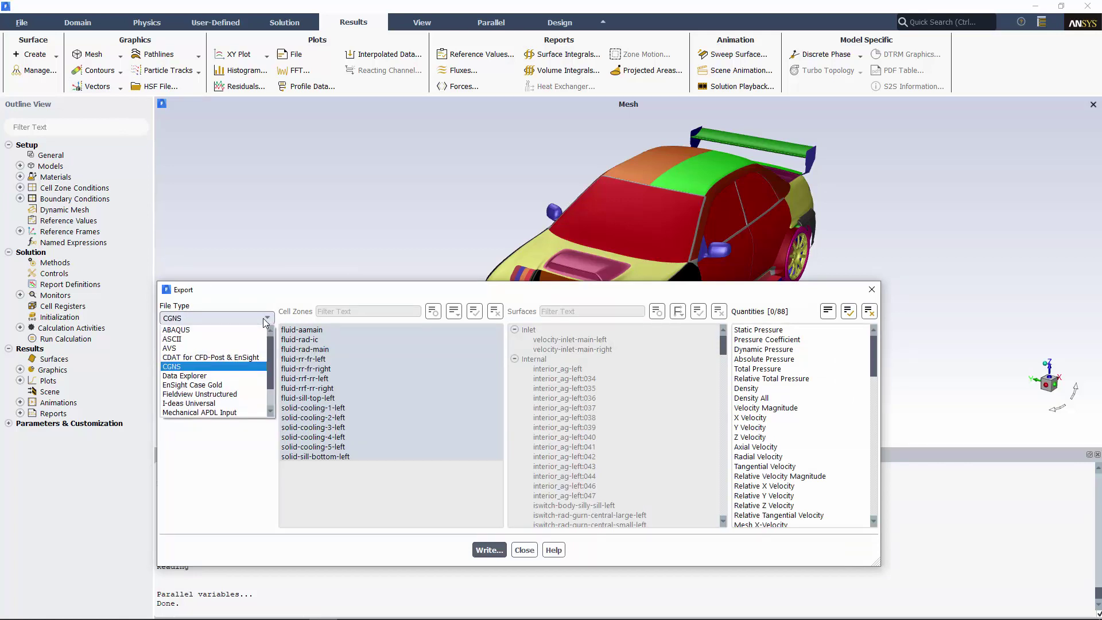
{"action": "left_click", "coordinate": [254, 384]}
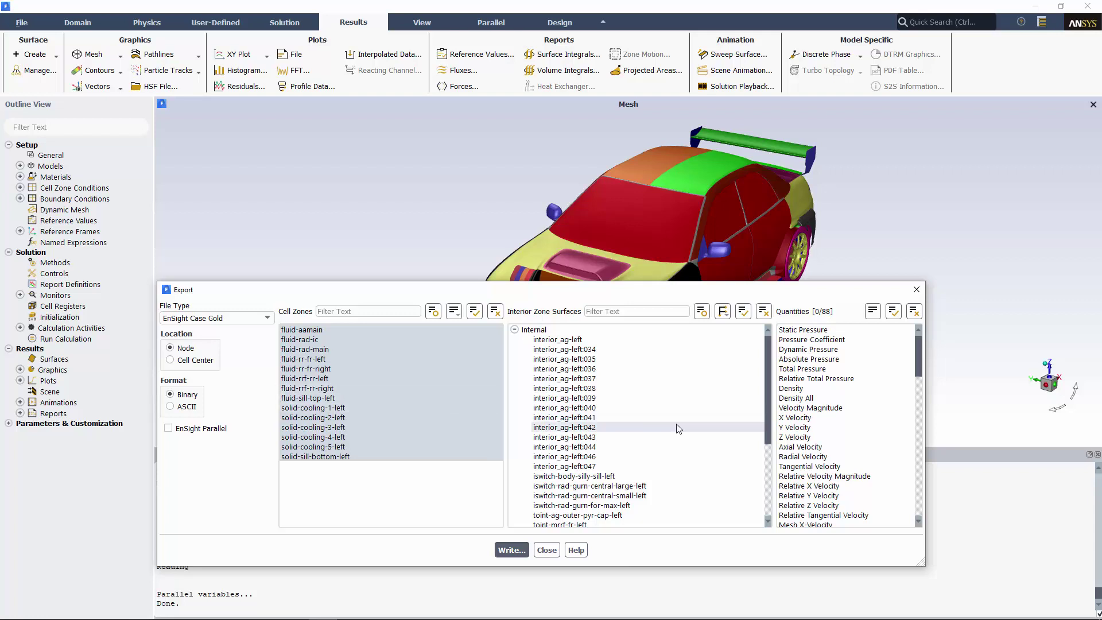
Select Static Pressure and Velocity Magnitude as the export quantities
{"action": "scroll", "coordinate": [742, 426], "scroll_direction": "down", "scroll_amount": 1}
{"action": "scroll", "coordinate": [742, 425], "scroll_direction": "down", "scroll_amount": 4}
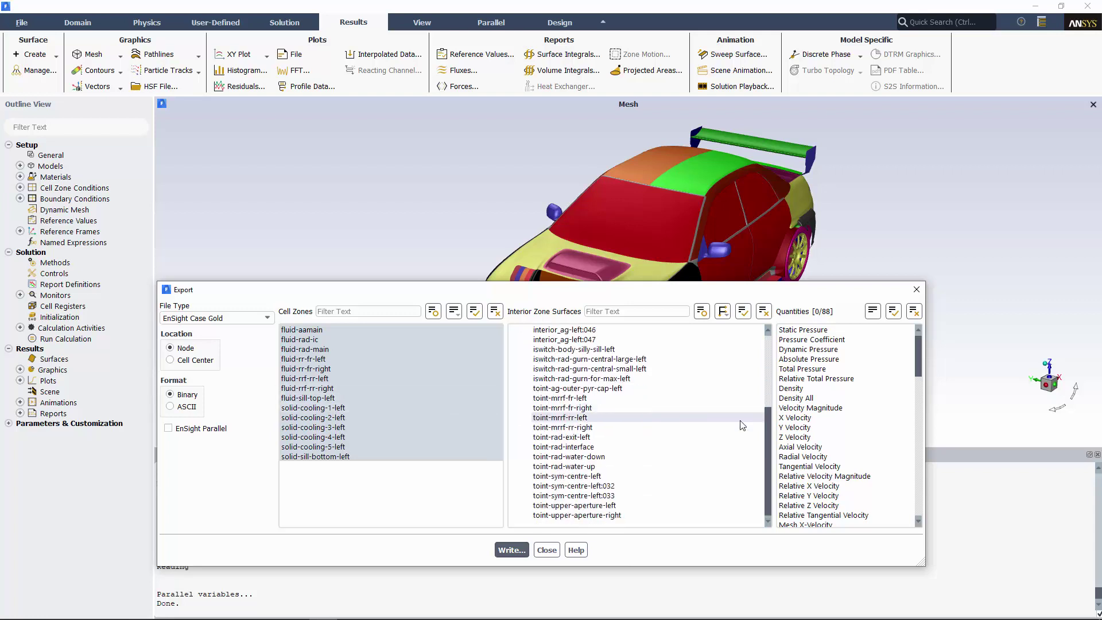
{"action": "left_click", "coordinate": [815, 331]}
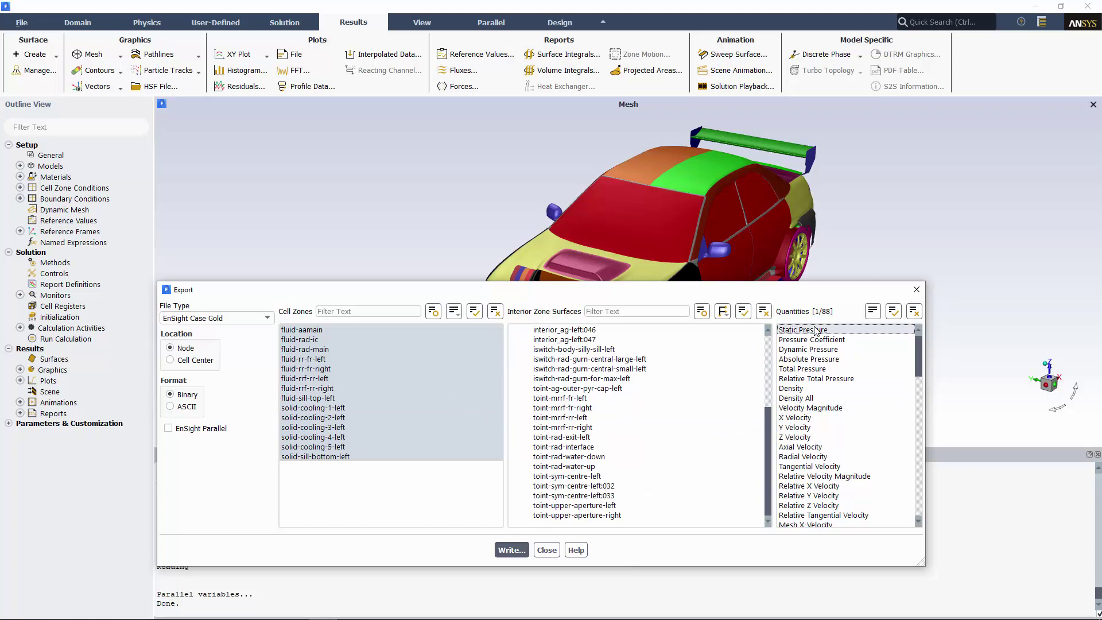
{"action": "left_click", "coordinate": [810, 407]}
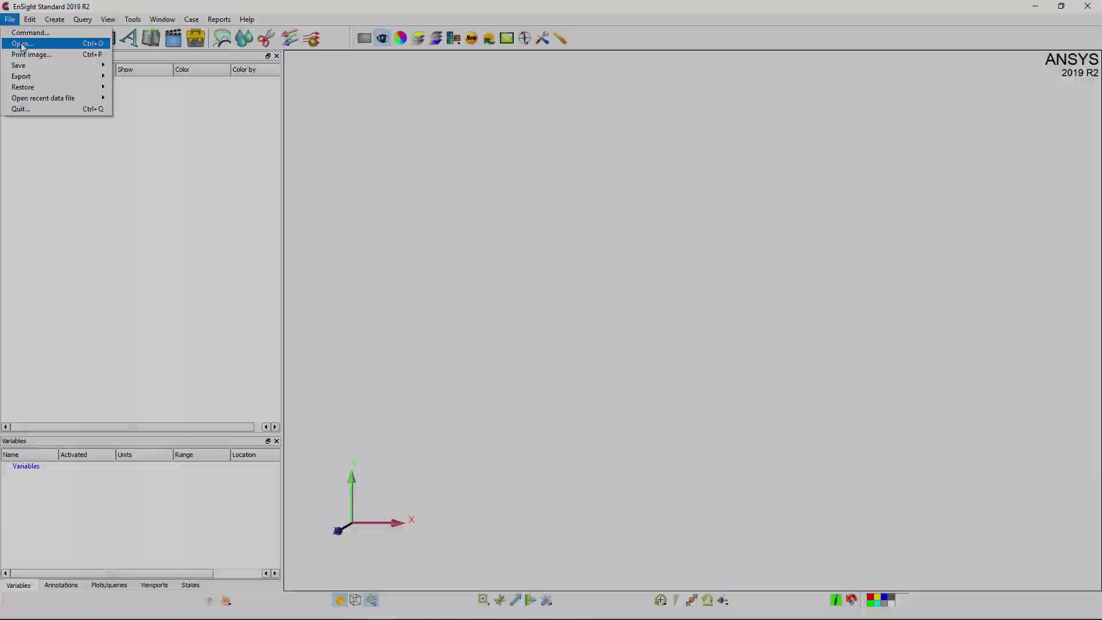
Open the exported .encas case file in EnSight to load the car results
{"action": "left_click", "coordinate": [26, 41]}
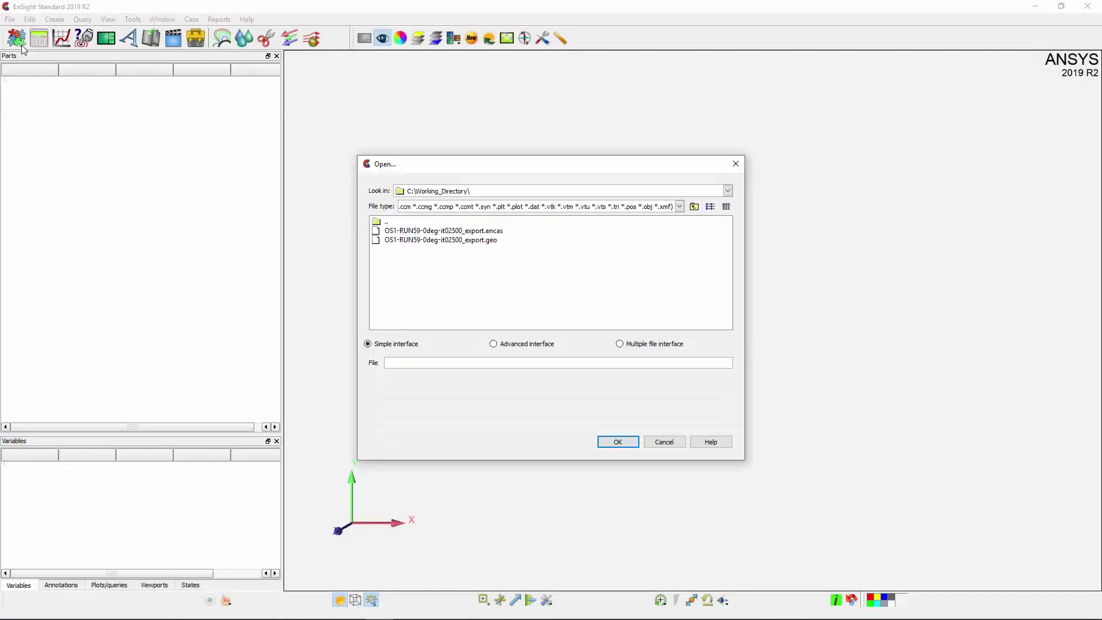
{"action": "left_click", "coordinate": [678, 206]}
{"action": "left_click_drag", "start_coordinate": [681, 269], "coordinate": [686, 226]}
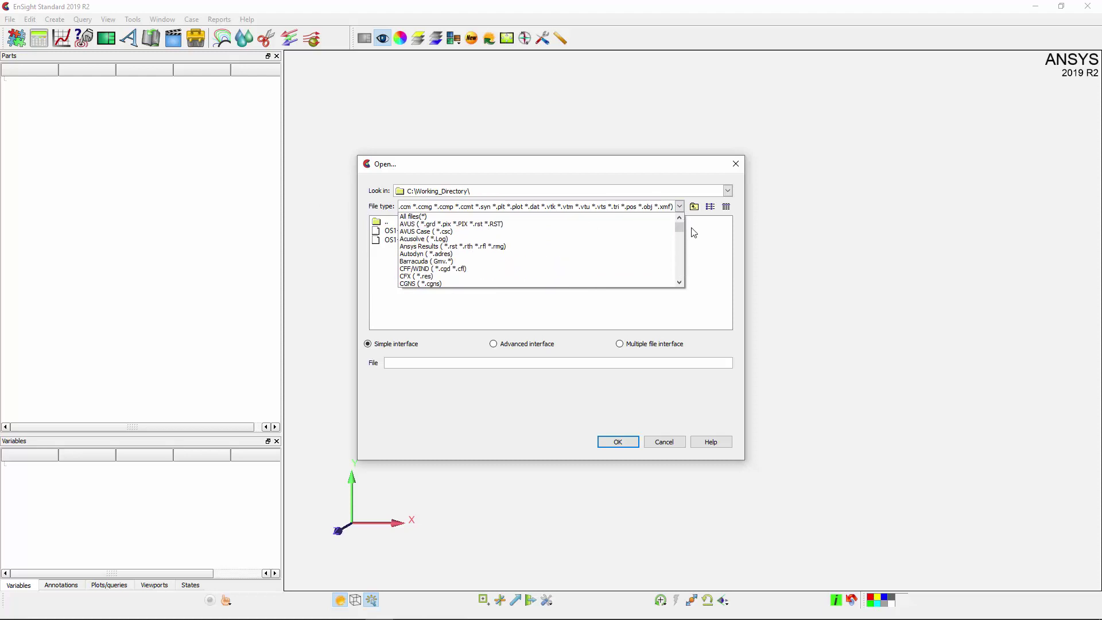
{"action": "left_click", "coordinate": [690, 231]}
{"action": "left_click", "coordinate": [484, 231]}
{"action": "double_click", "coordinate": [483, 231]}
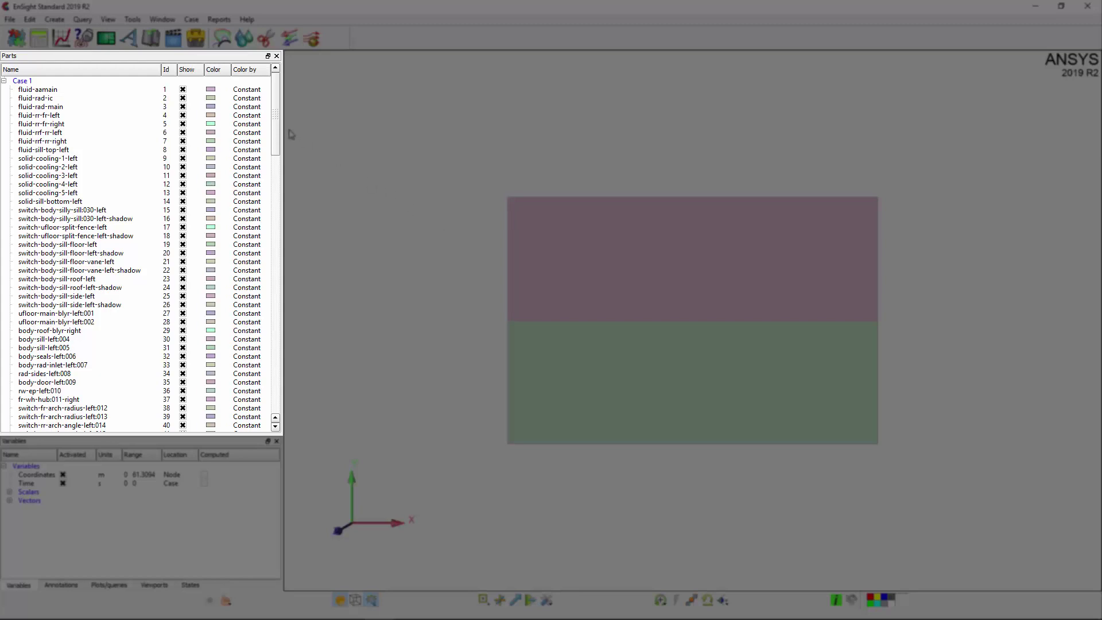
{"action": "left_click_drag", "start_coordinate": [277, 135], "coordinate": [277, 406]}
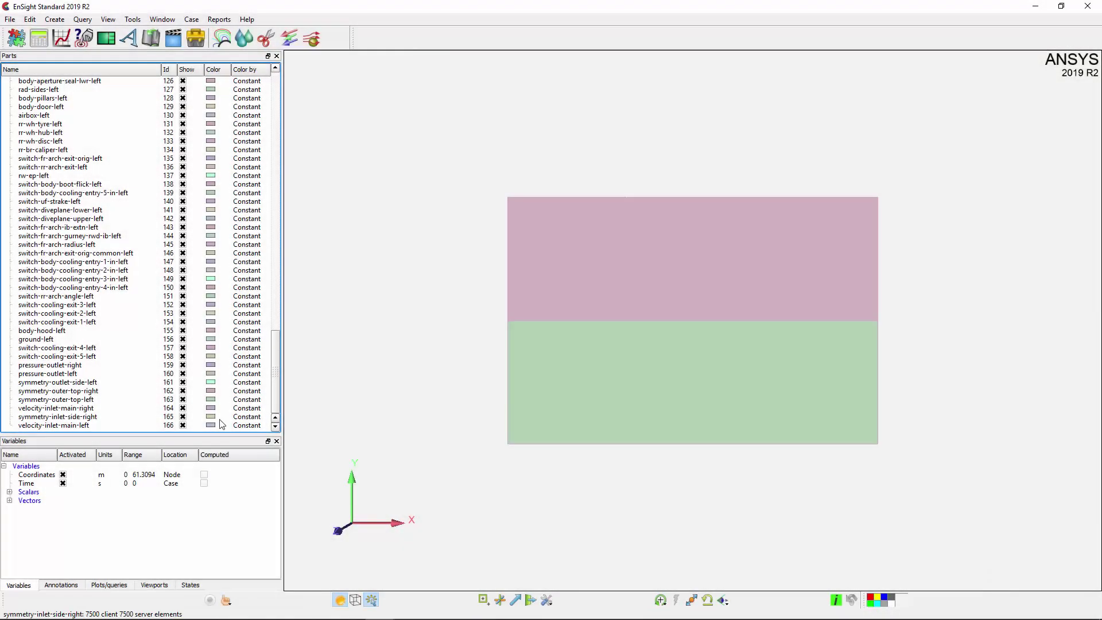
Hide the inlet, symmetry and outlet boundary parts and the fluid-aamain volume
{"action": "left_click", "coordinate": [183, 425]}
{"action": "left_click", "coordinate": [182, 417]}
{"action": "left_click", "coordinate": [183, 408]}
{"action": "left_click", "coordinate": [182, 399]}
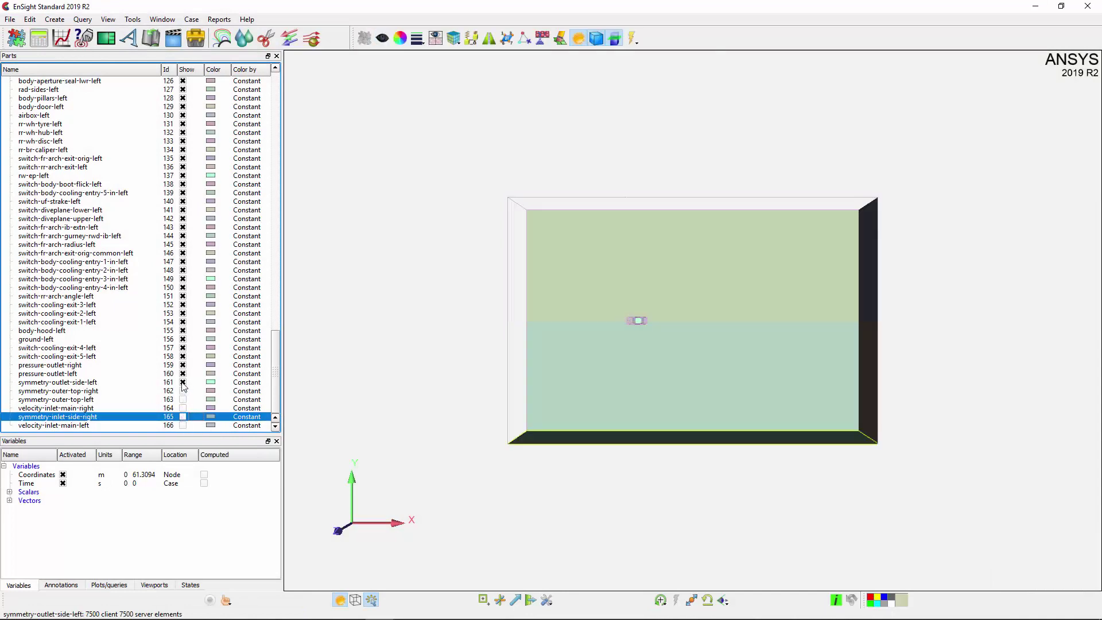
{"action": "left_click", "coordinate": [182, 391]}
{"action": "left_click", "coordinate": [182, 382]}
{"action": "scroll", "coordinate": [184, 341], "scroll_direction": "up", "scroll_amount": 10}
{"action": "scroll", "coordinate": [184, 341], "scroll_direction": "up", "scroll_amount": 20}
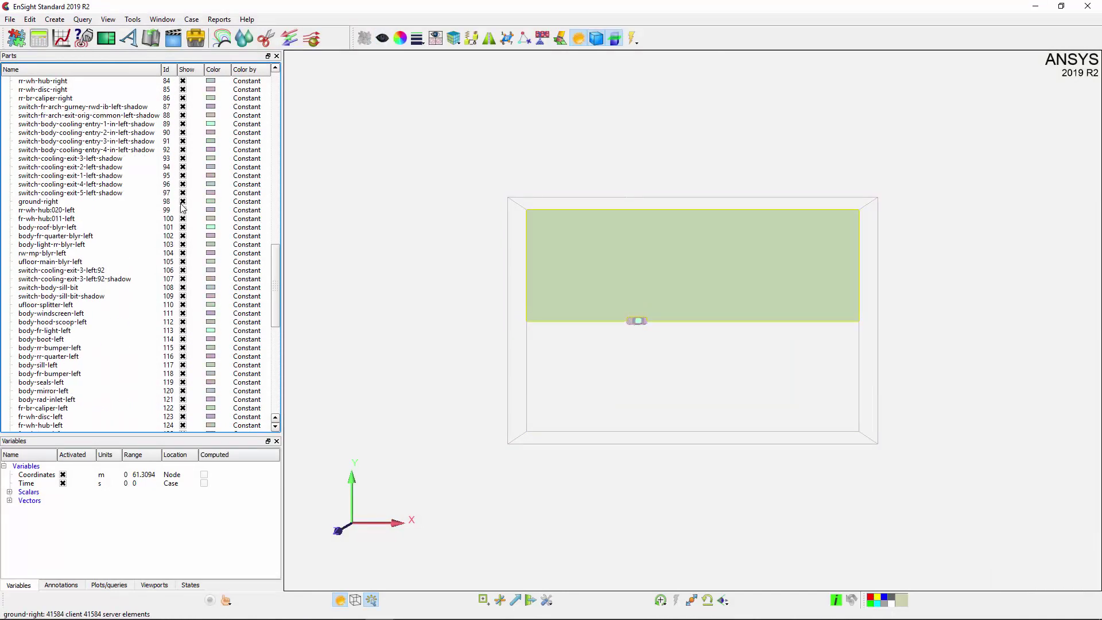
{"action": "left_click", "coordinate": [182, 90]}
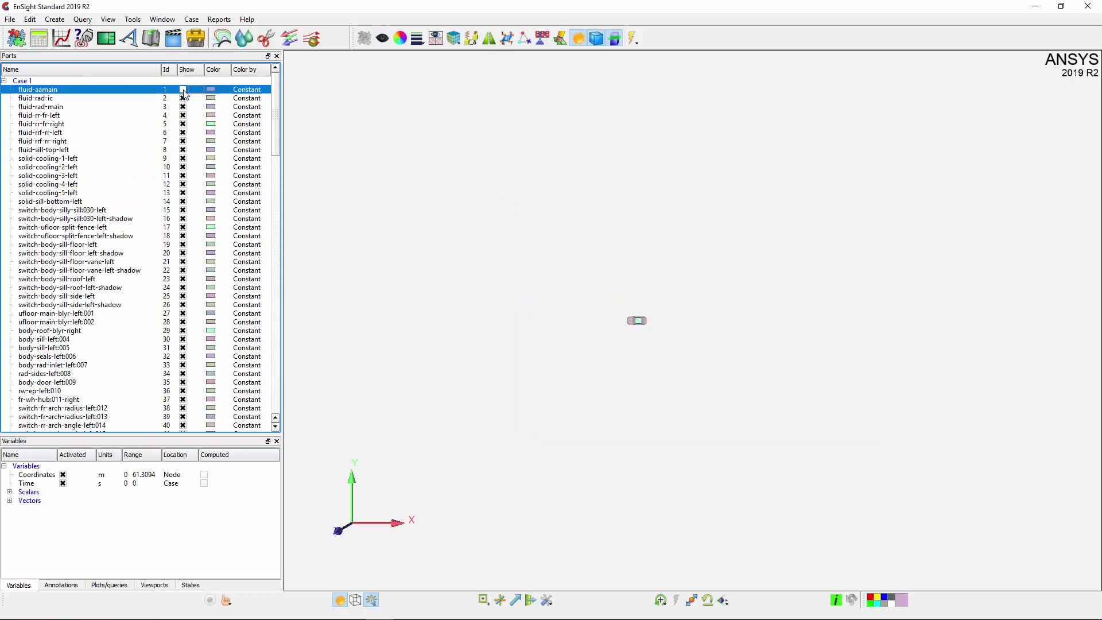
Fit the car to the view and rotate to a front-left oblique angle
{"action": "left_click", "coordinate": [692, 600]}
{"action": "left_click_drag", "start_coordinate": [654, 519], "coordinate": [674, 341]}
{"action": "scroll", "coordinate": [639, 366], "scroll_direction": "down", "scroll_amount": 3}
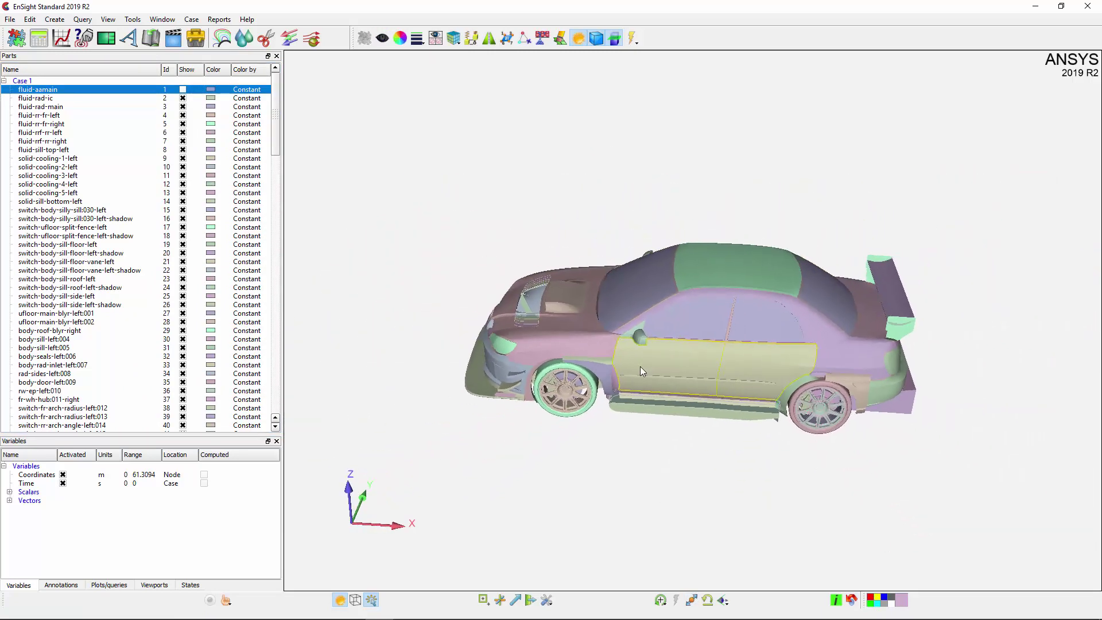
{"action": "left_click_drag", "start_coordinate": [628, 417], "coordinate": [780, 470]}
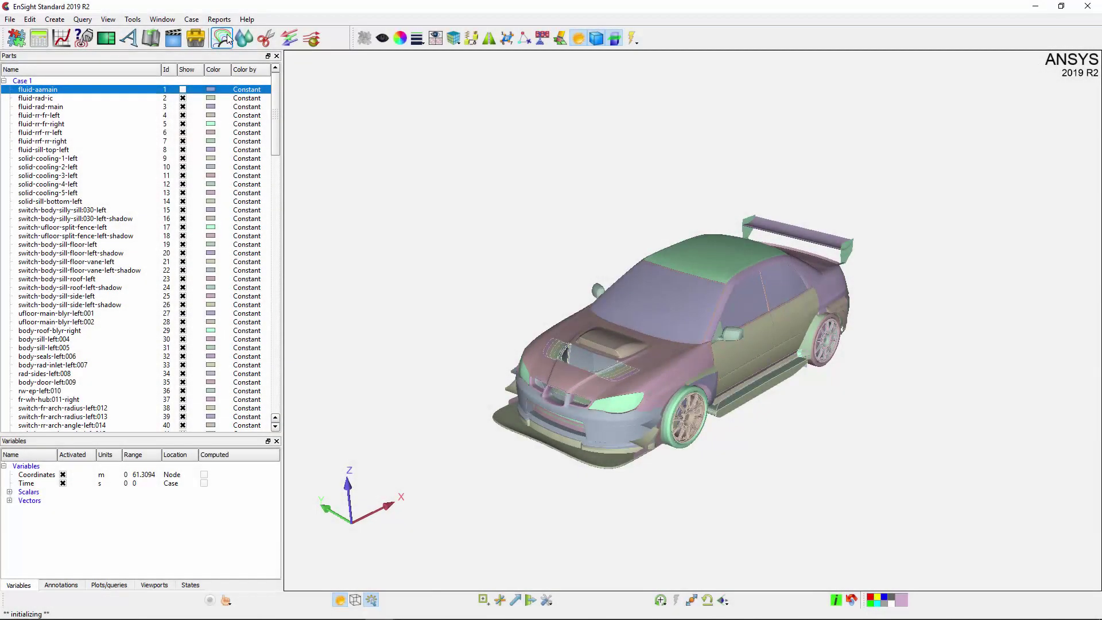
Create pressure contour lines on all Case 1 parts, then clear the part selection
{"action": "left_click", "coordinate": [226, 38]}
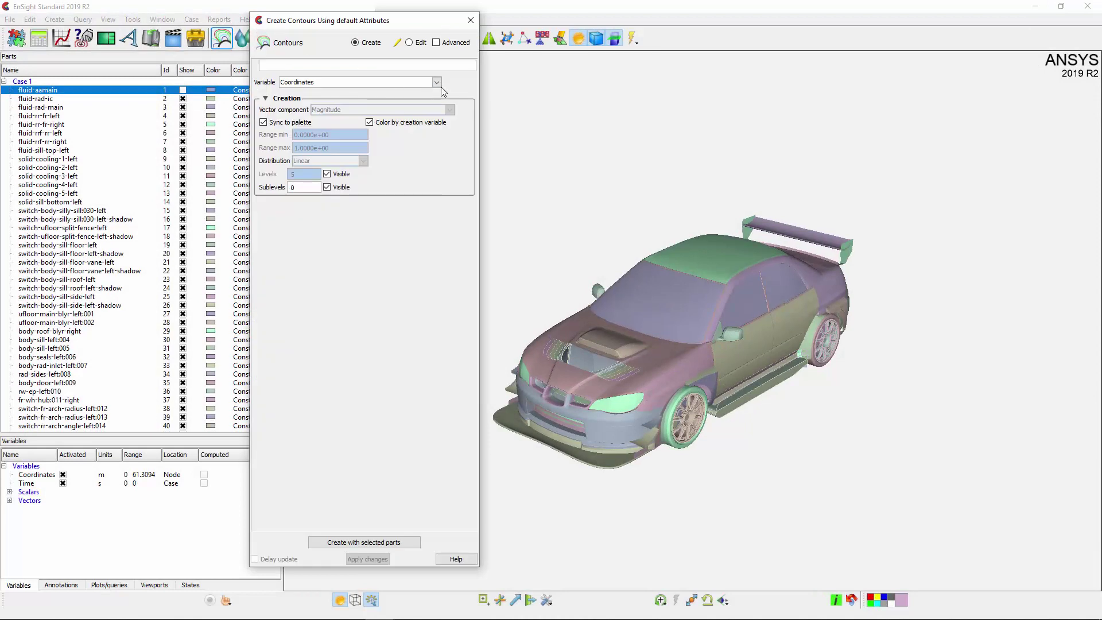
{"action": "left_click", "coordinate": [438, 84]}
{"action": "left_click", "coordinate": [396, 94]}
{"action": "left_click", "coordinate": [59, 81]}
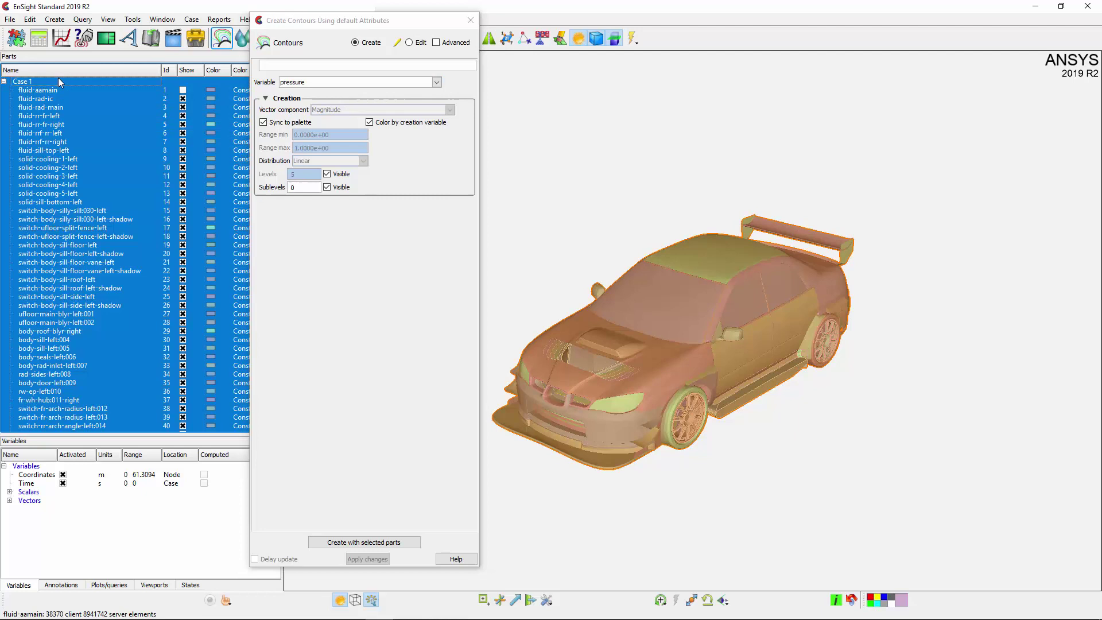
{"action": "left_click", "coordinate": [354, 546]}
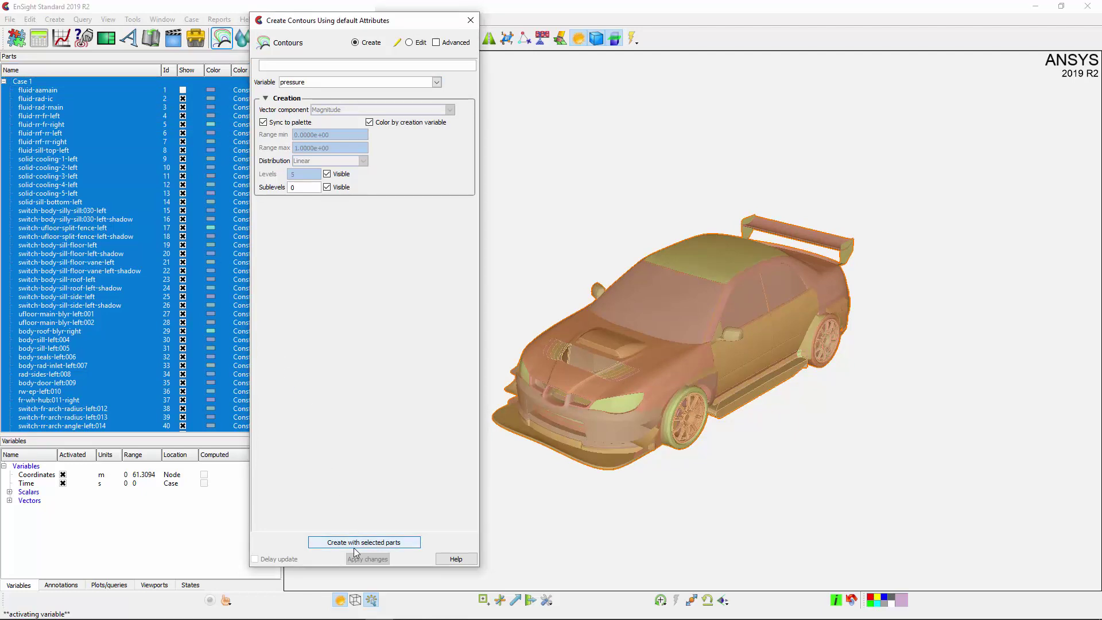
{"action": "left_click", "coordinate": [471, 20]}
{"action": "left_click", "coordinate": [450, 289]}
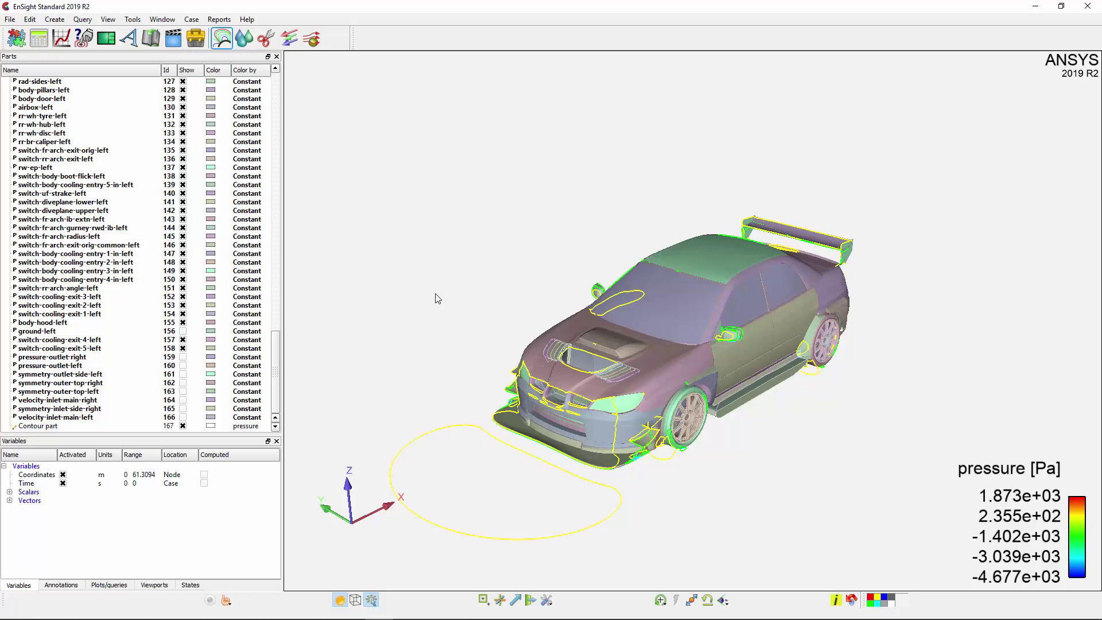
Colour all parts by the pressure scalar, then select the Contour part
{"action": "left_click", "coordinate": [10, 492]}
{"action": "left_click", "coordinate": [46, 500]}
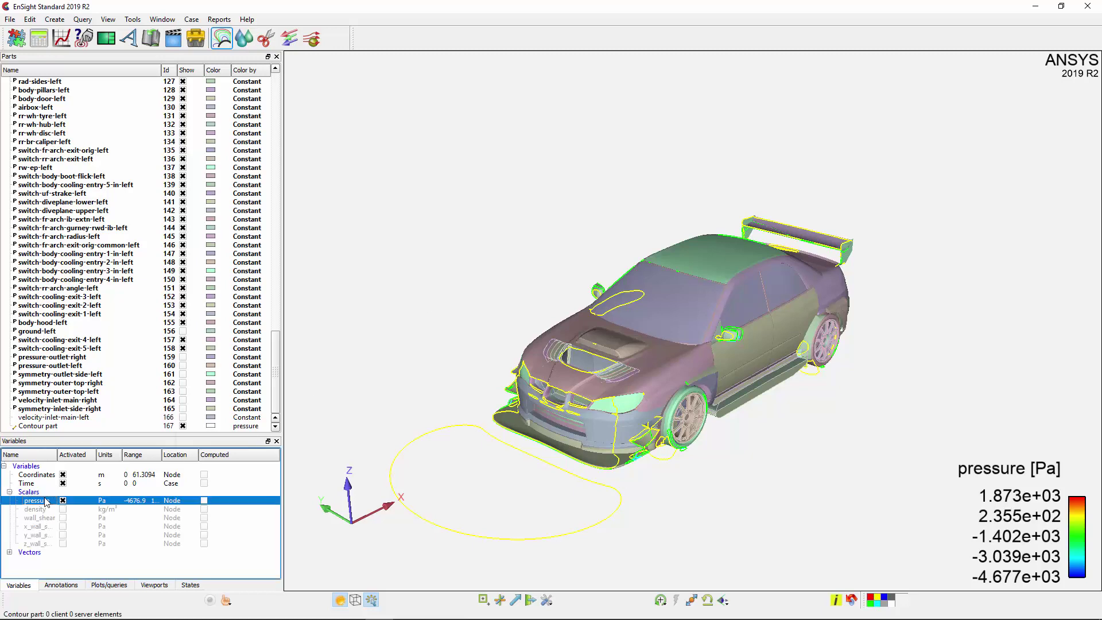
{"action": "right_click", "coordinate": [46, 500]}
{"action": "mouse_move", "coordinate": [136, 419]}
{"action": "left_click", "coordinate": [189, 432]}
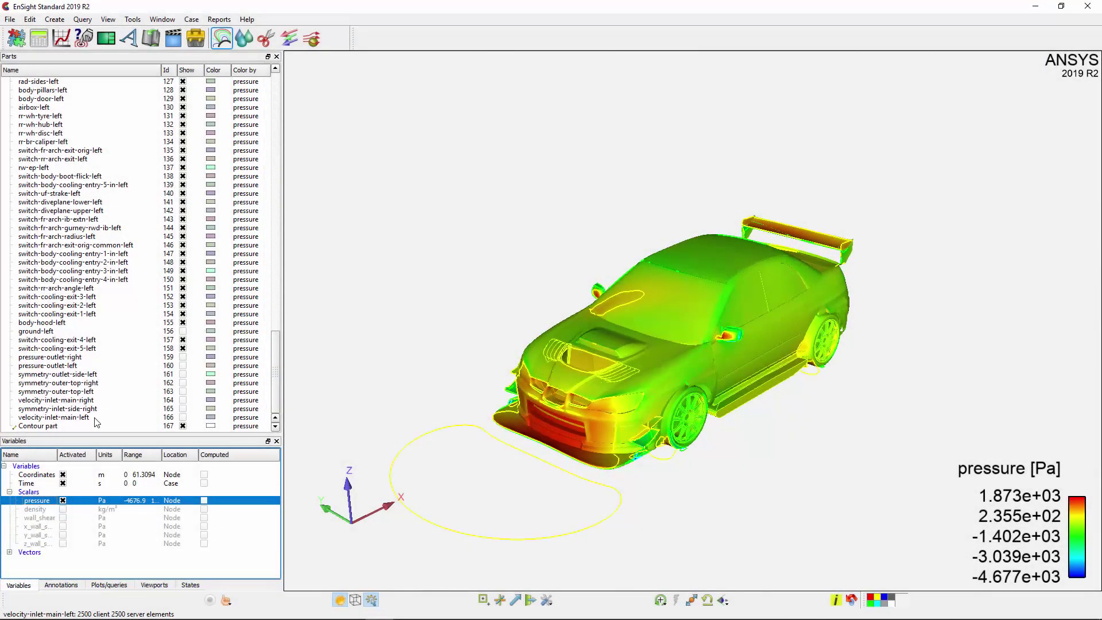
{"action": "left_click", "coordinate": [89, 424]}
Set the pressure palette to 21 levels and close the palette editor
{"action": "left_click", "coordinate": [402, 39]}
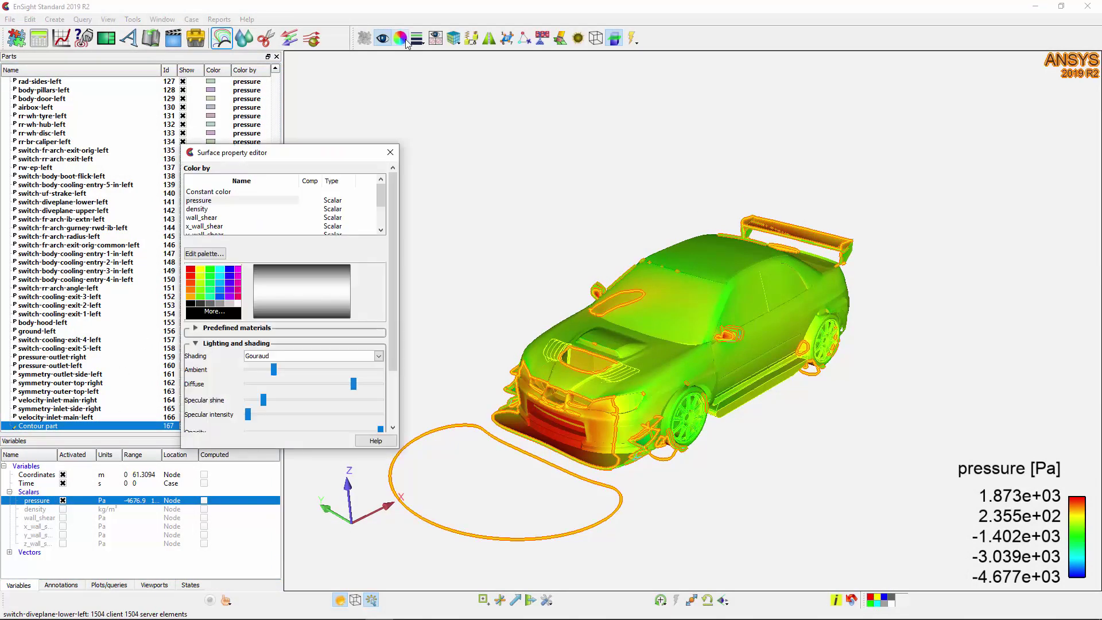
{"action": "left_click", "coordinate": [216, 253]}
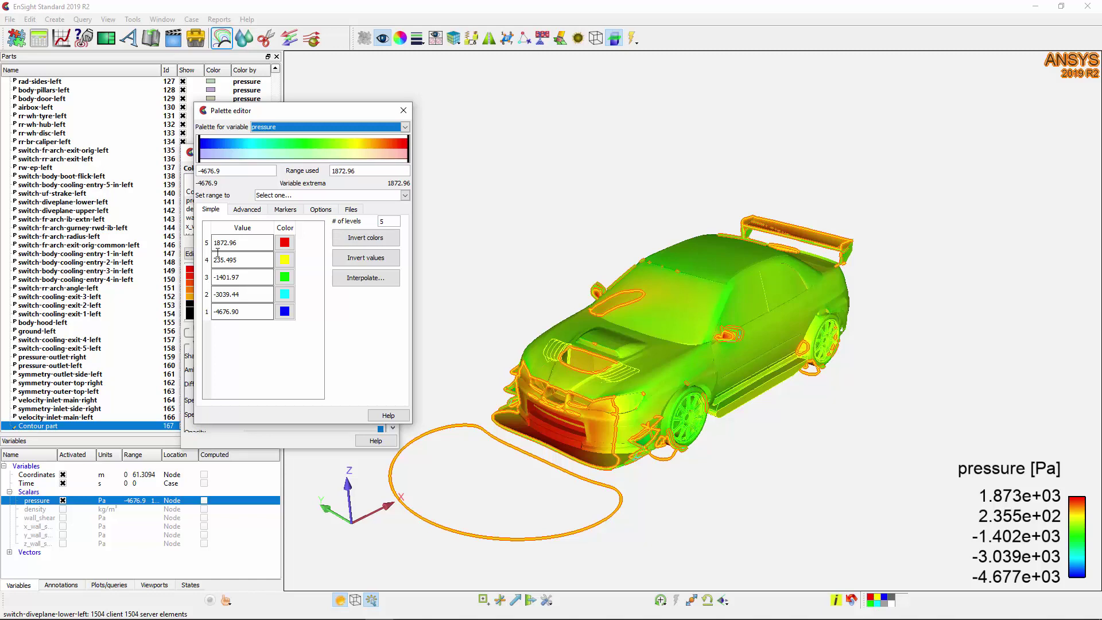
{"action": "double_click", "coordinate": [381, 221]}
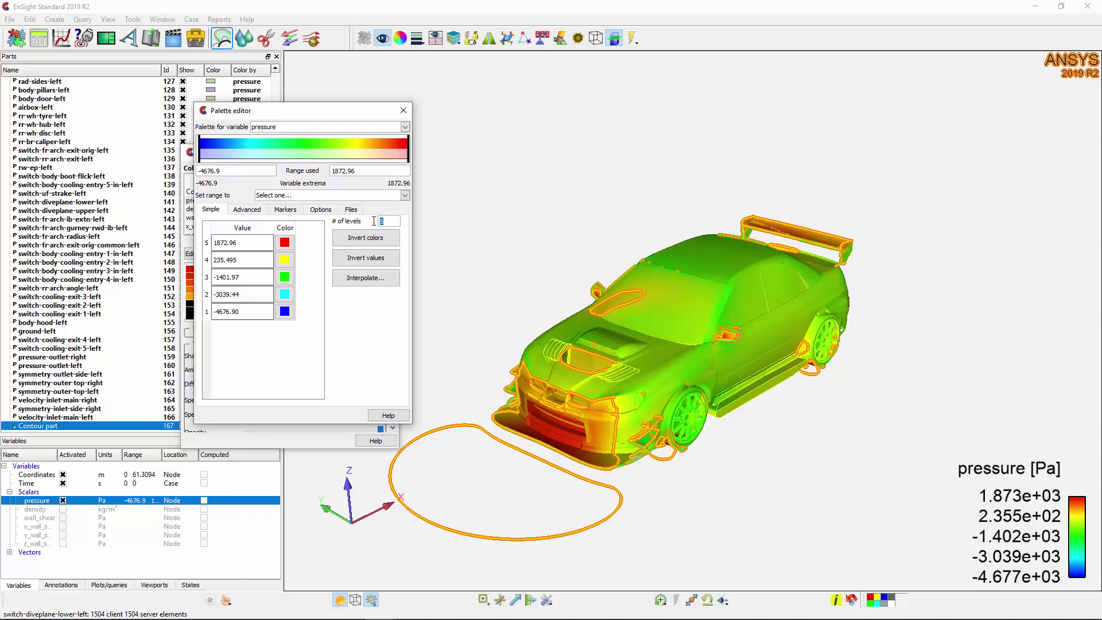
{"action": "type", "text": "21"}
{"action": "left_click", "coordinate": [334, 213]}
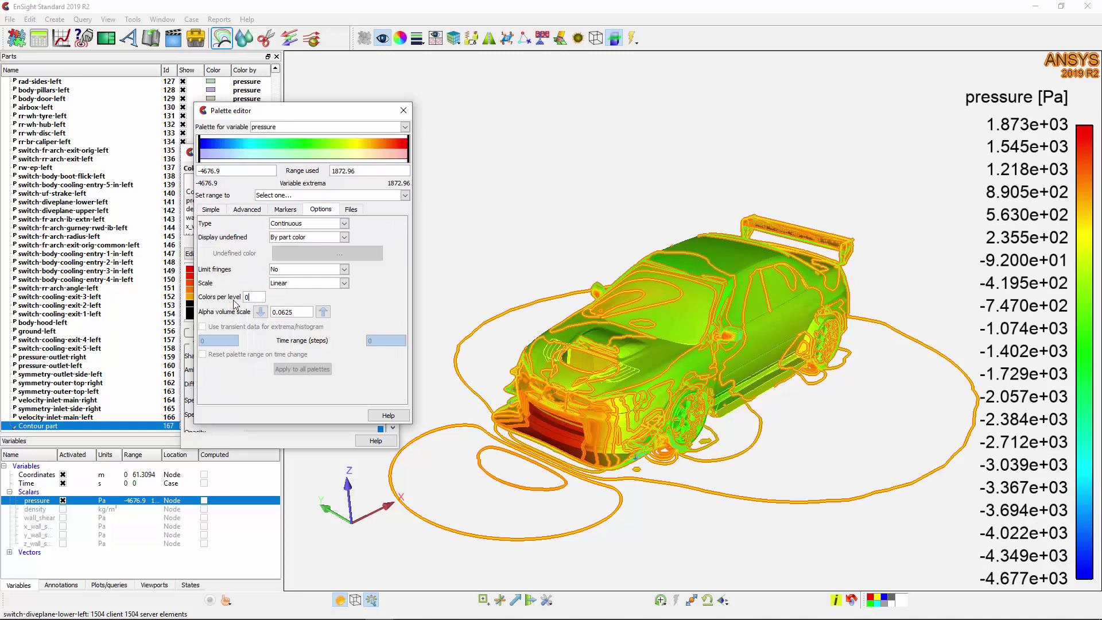
{"action": "left_click", "coordinate": [400, 111]}
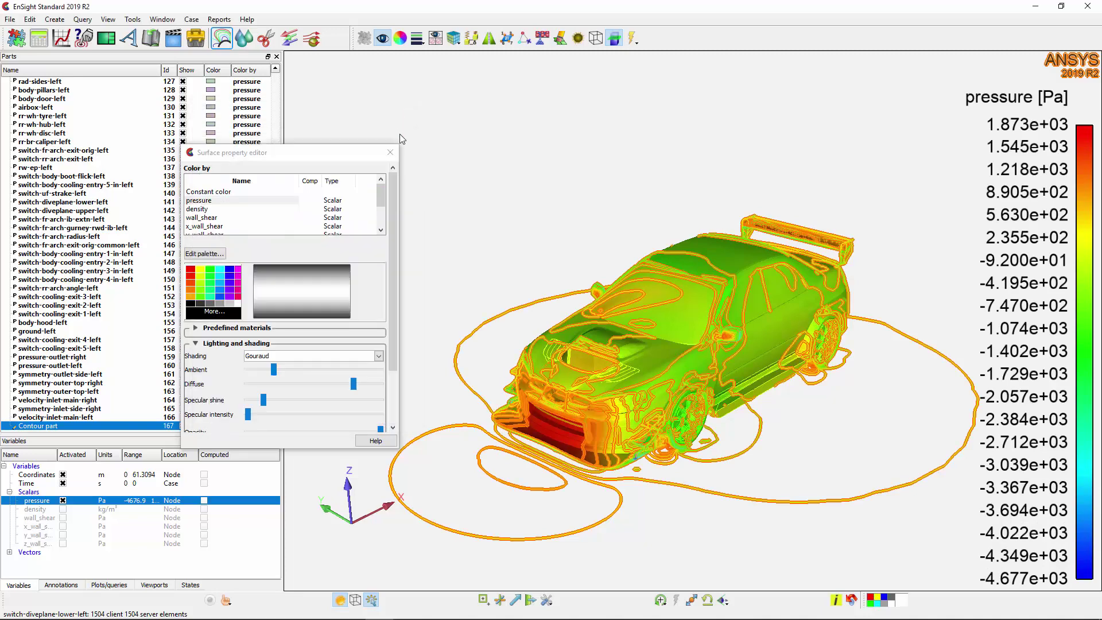
Colour the Contour part constant black and turn the car slightly
{"action": "left_click", "coordinate": [390, 152]}
{"action": "right_click", "coordinate": [249, 427]}
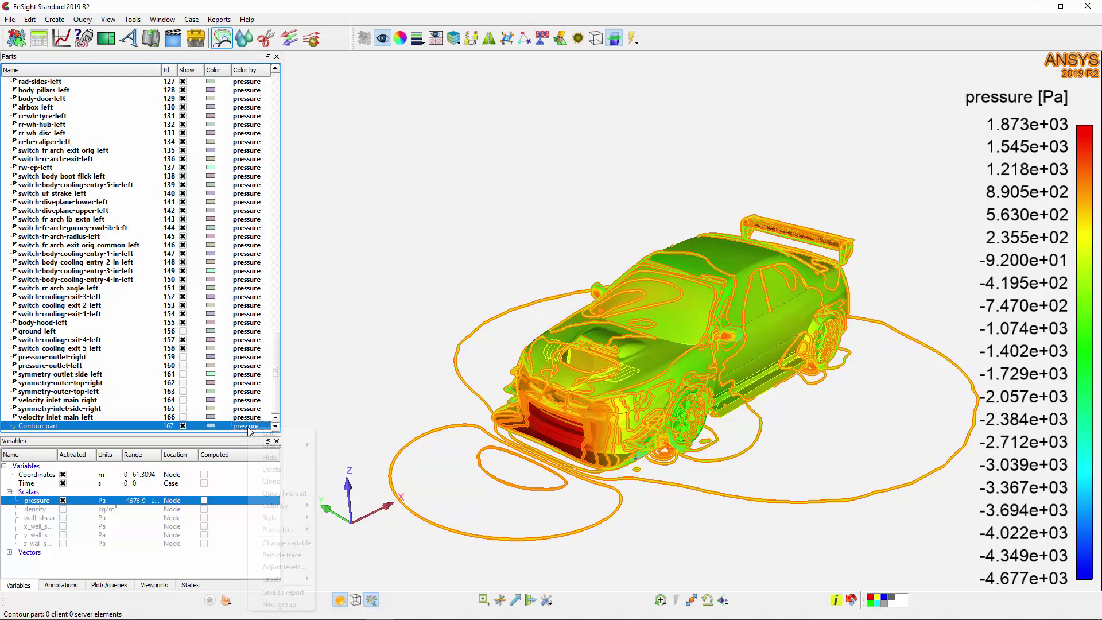
{"action": "mouse_move", "coordinate": [282, 505]}
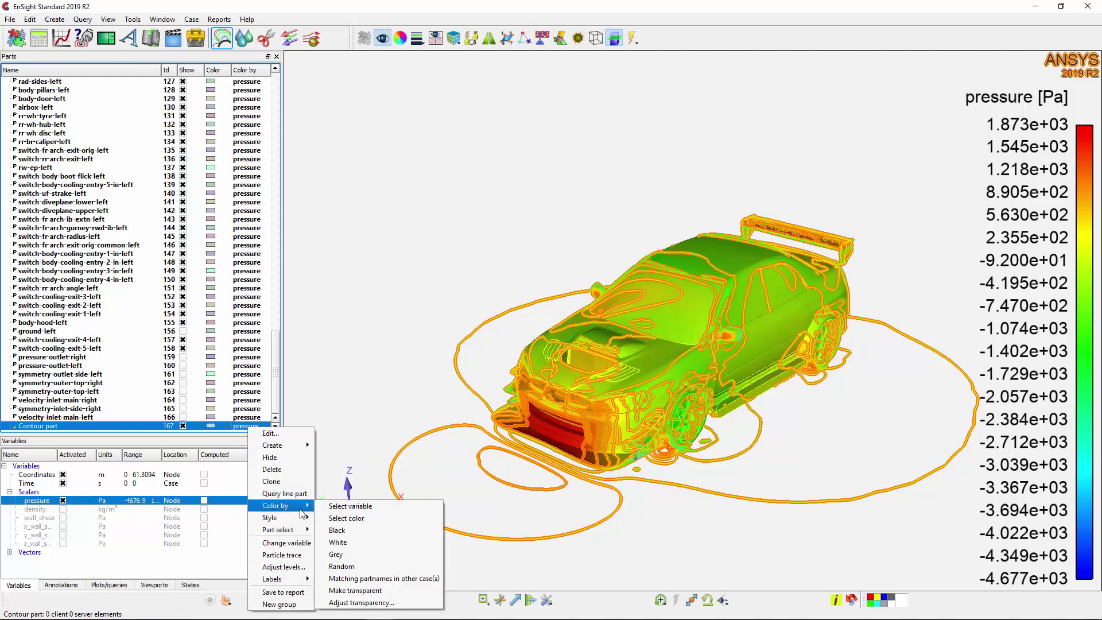
{"action": "left_click", "coordinate": [345, 529]}
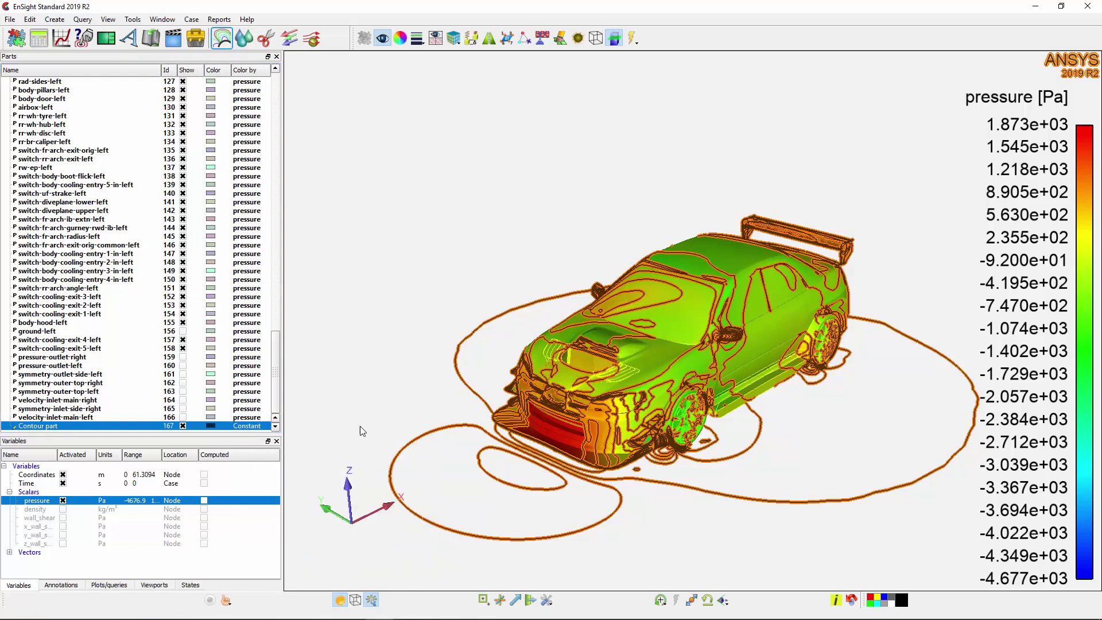
{"action": "mouse_move", "coordinate": [361, 429]}
{"action": "left_mouse_down"}
{"action": "mouse_move", "coordinate": [435, 436]}
{"action": "mouse_move", "coordinate": [371, 426]}
{"action": "left_mouse_up"}
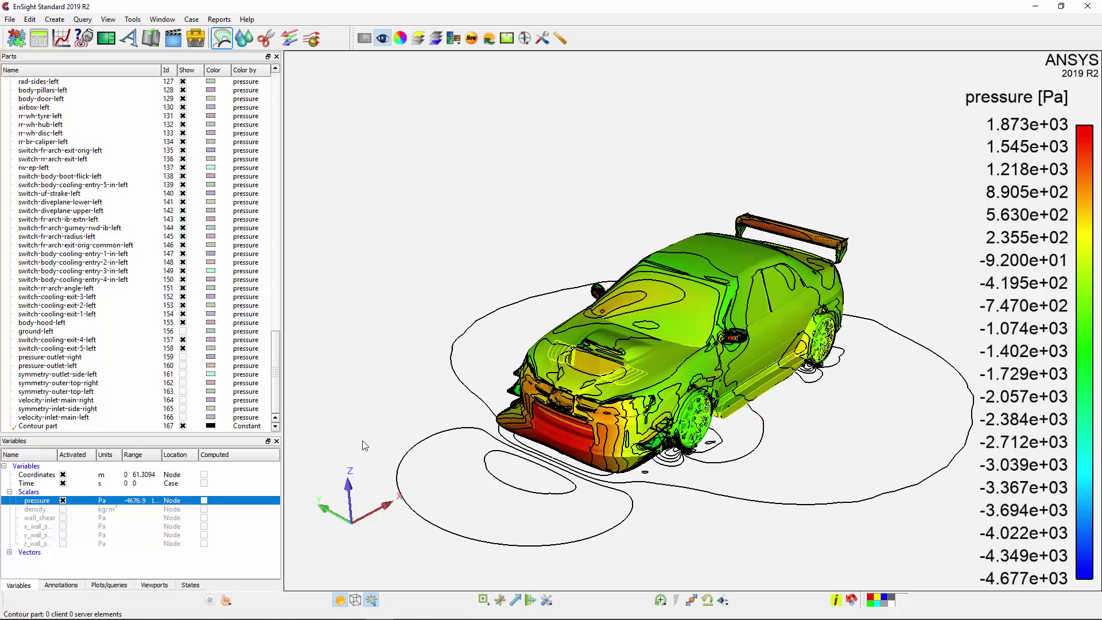
Select all parts and colour them by the velocity vector variable
{"action": "right_click", "coordinate": [256, 409]}
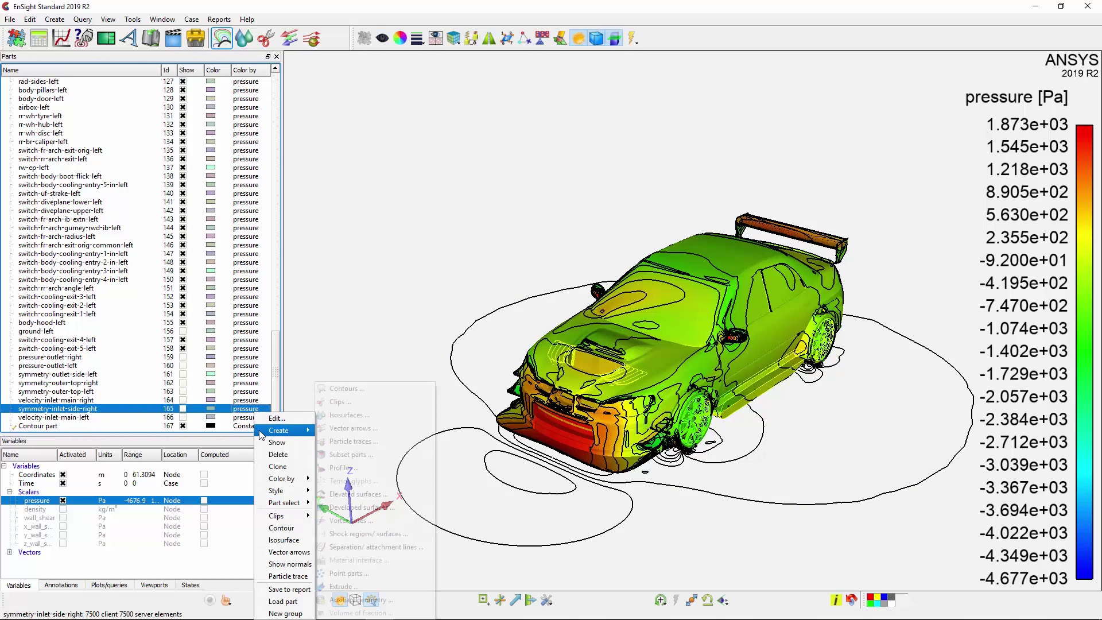
{"action": "mouse_move", "coordinate": [287, 503]}
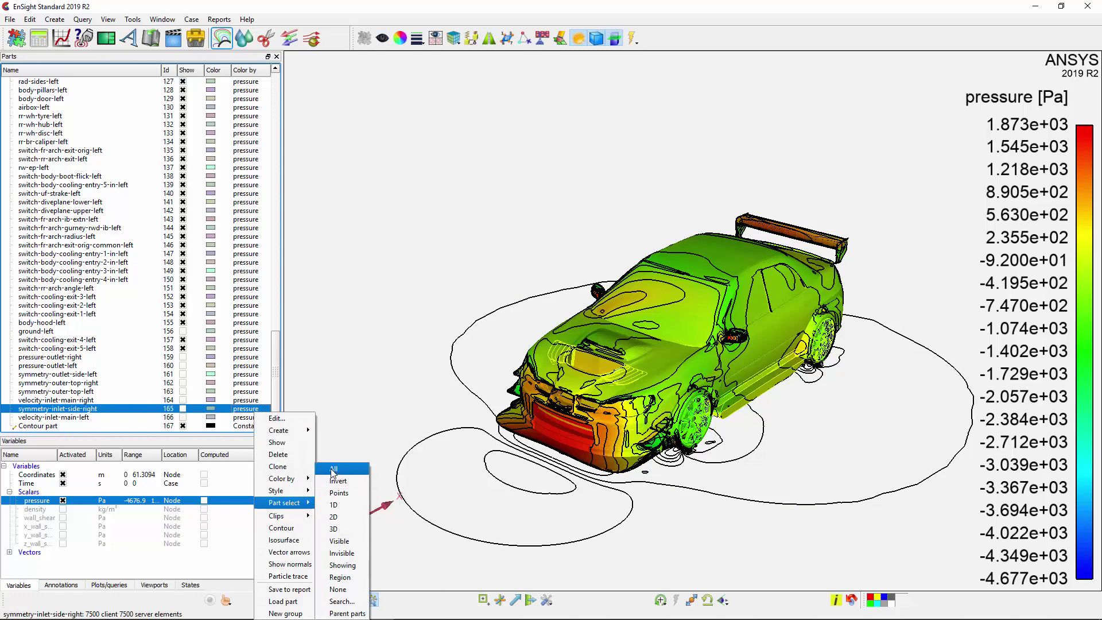
{"action": "left_click", "coordinate": [335, 468]}
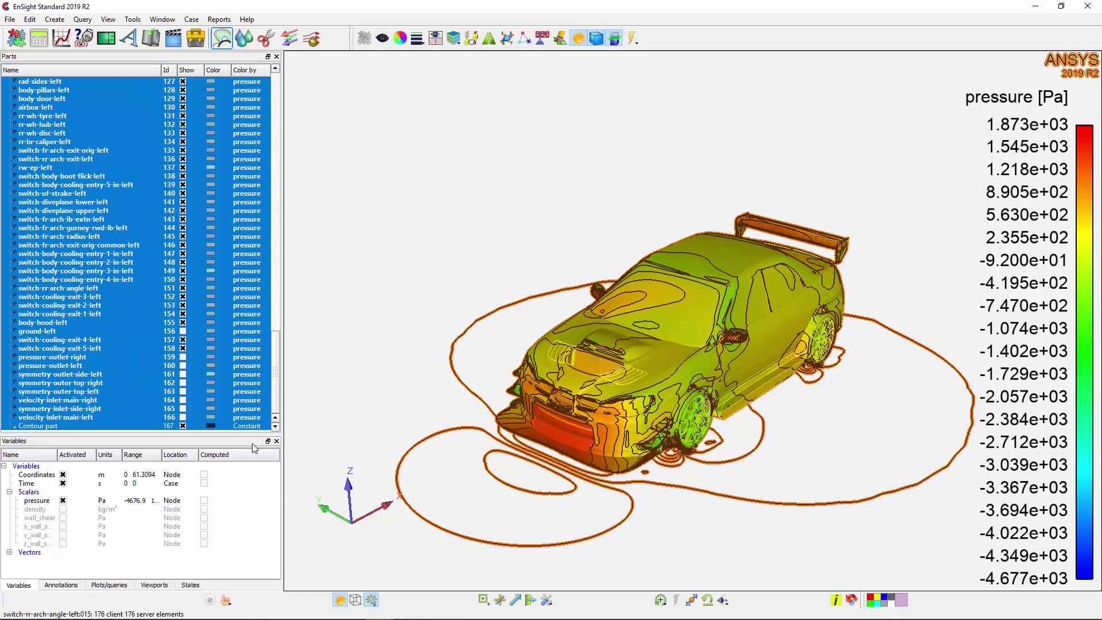
{"action": "right_click", "coordinate": [234, 409]}
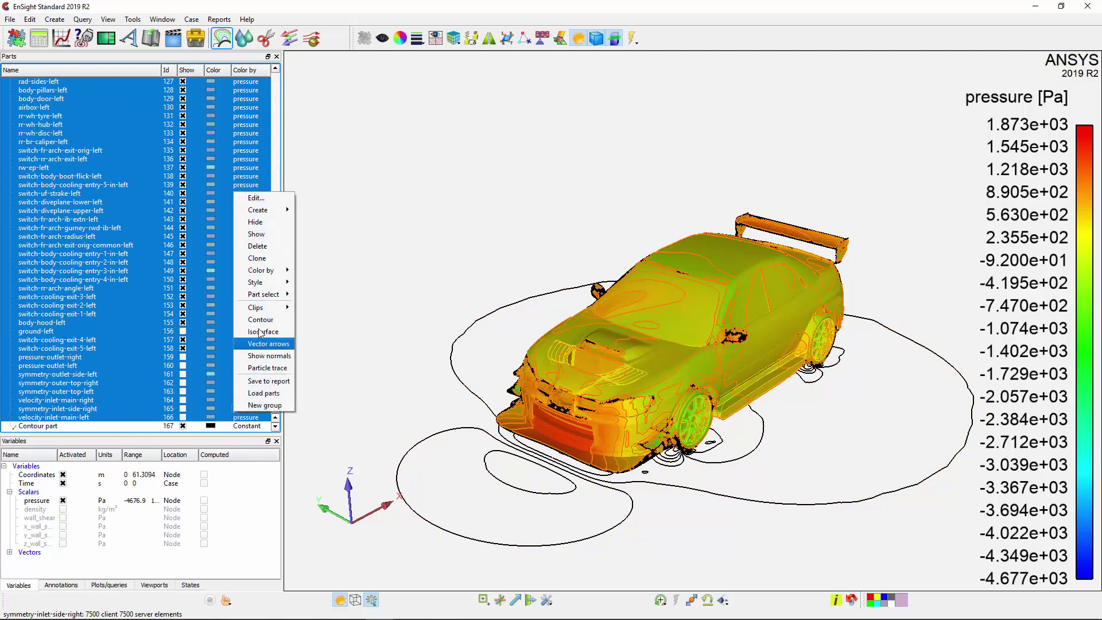
{"action": "mouse_move", "coordinate": [285, 270]}
{"action": "left_click", "coordinate": [324, 271]}
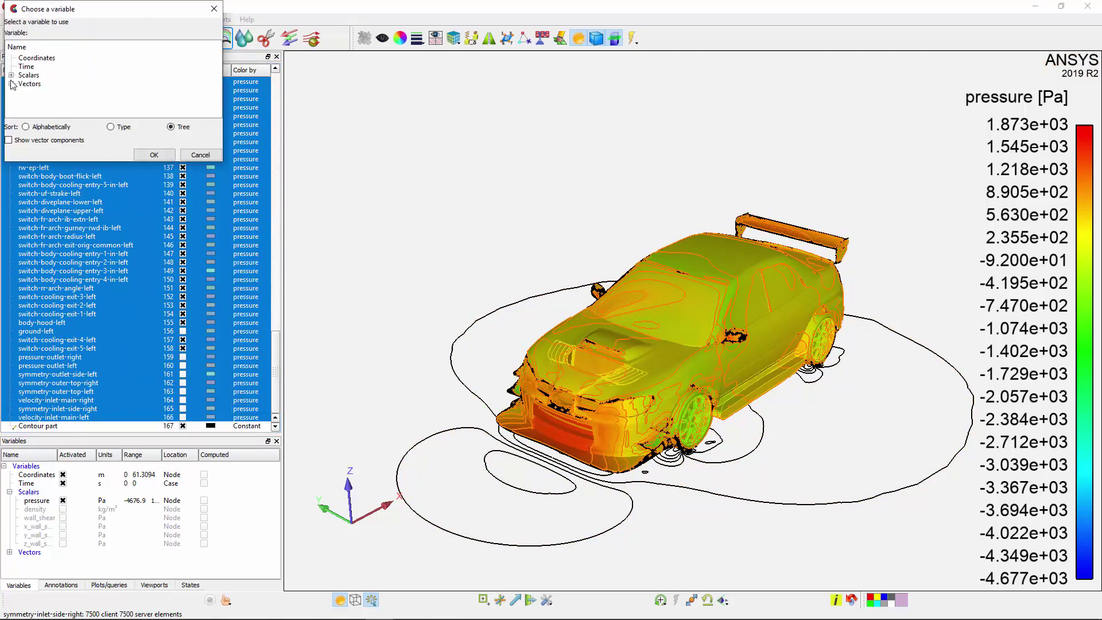
{"action": "left_click", "coordinate": [11, 84]}
{"action": "left_click", "coordinate": [29, 92]}
{"action": "left_click", "coordinate": [141, 153]}
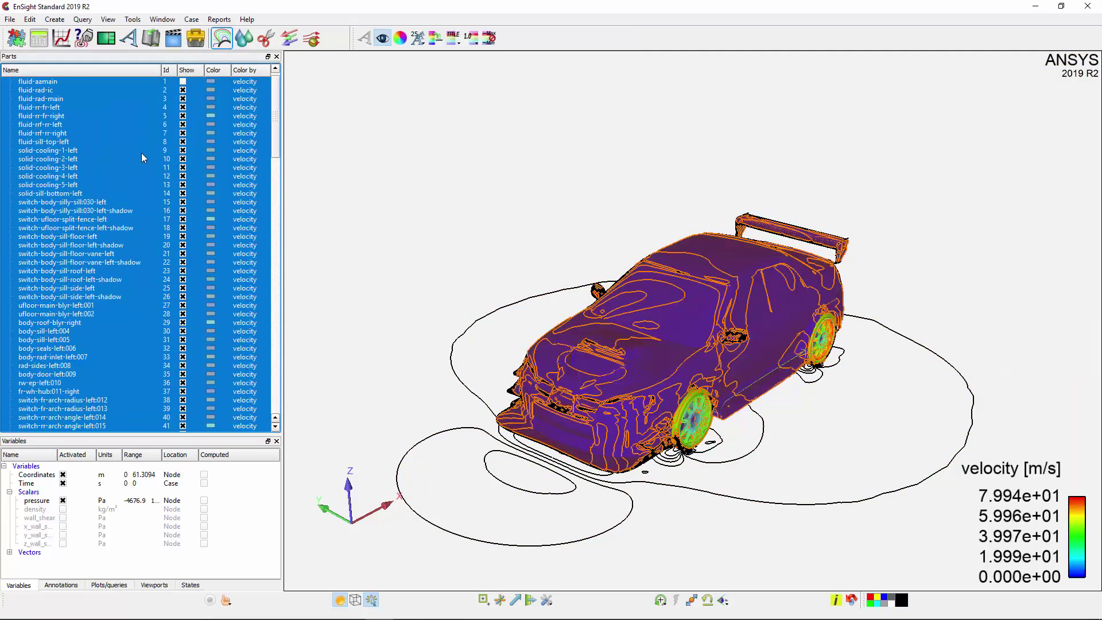
Create a Y-axis clip plane from fluid-aamain with nothing else selected
{"action": "left_click", "coordinate": [361, 222]}
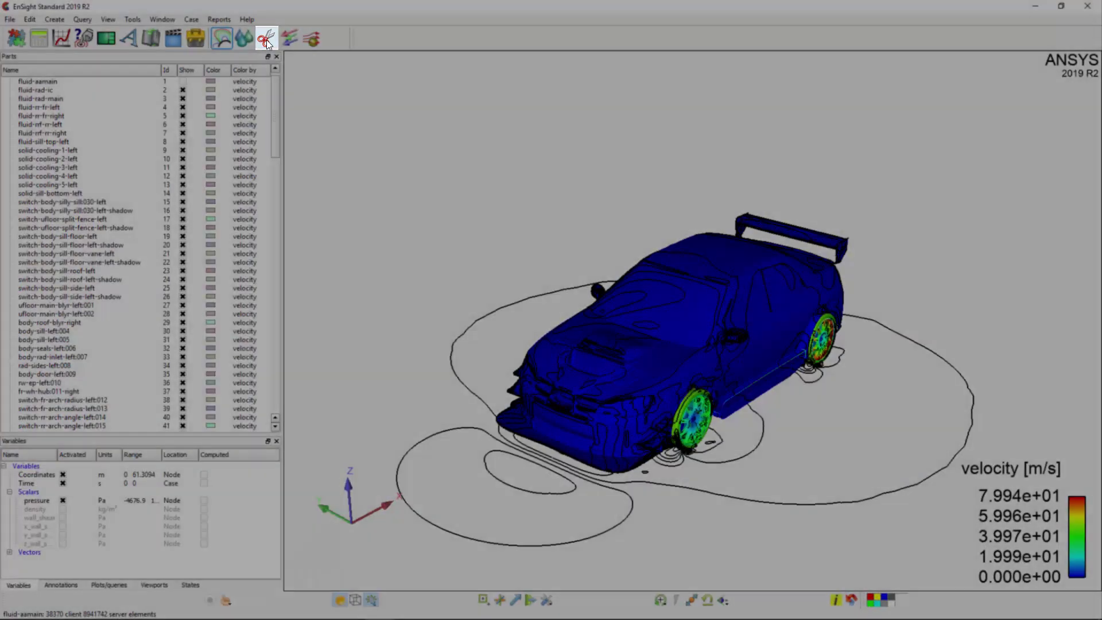
{"action": "left_click", "coordinate": [266, 39]}
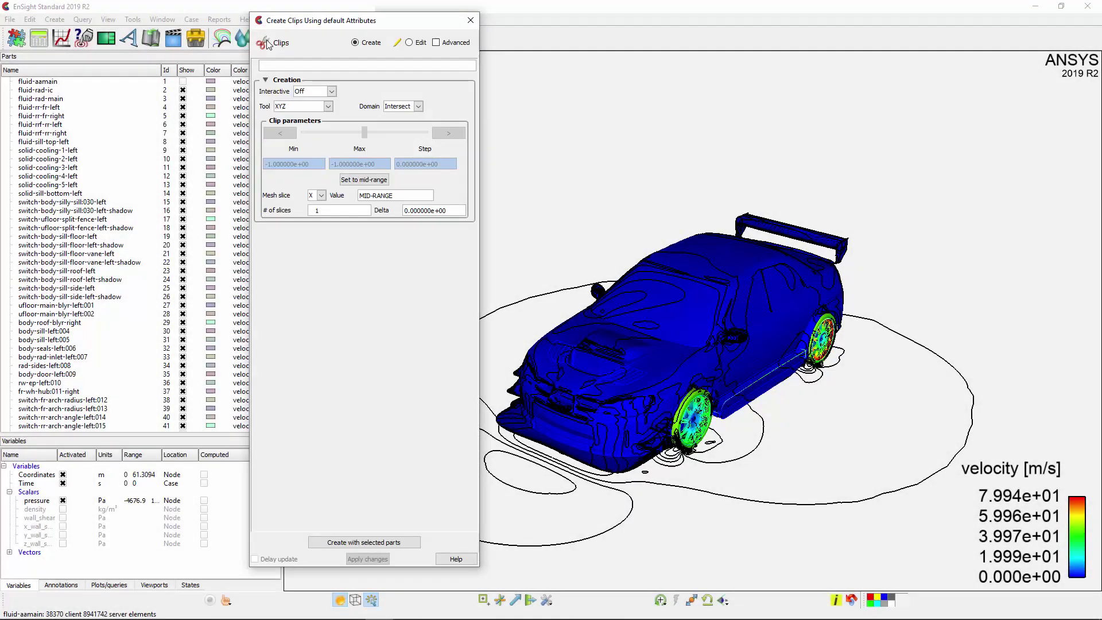
{"action": "left_click", "coordinate": [322, 195]}
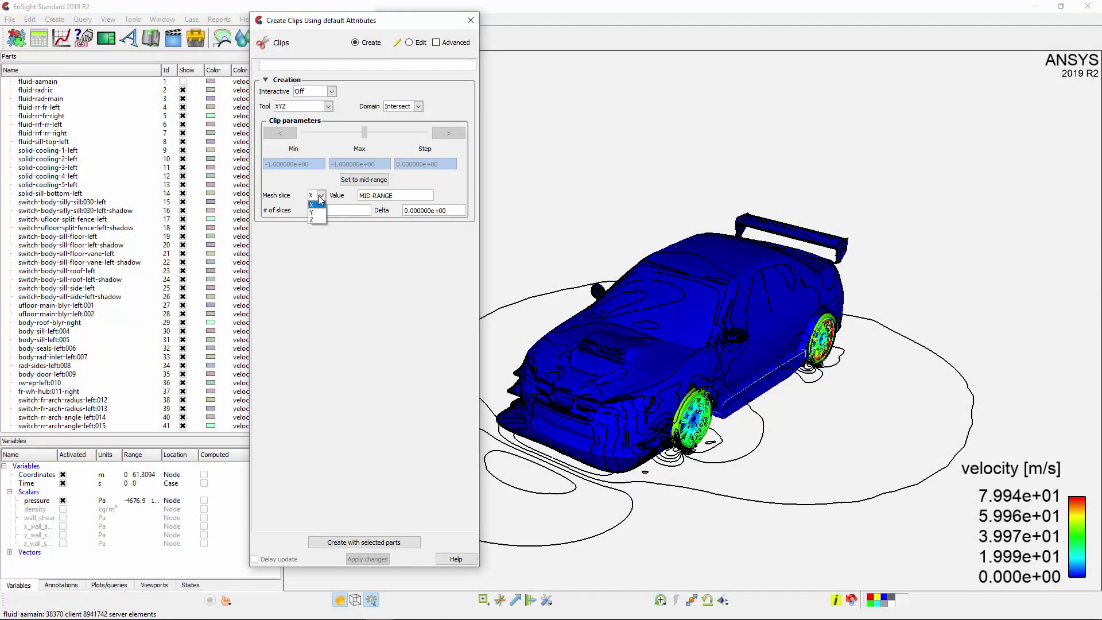
{"action": "left_click", "coordinate": [317, 213]}
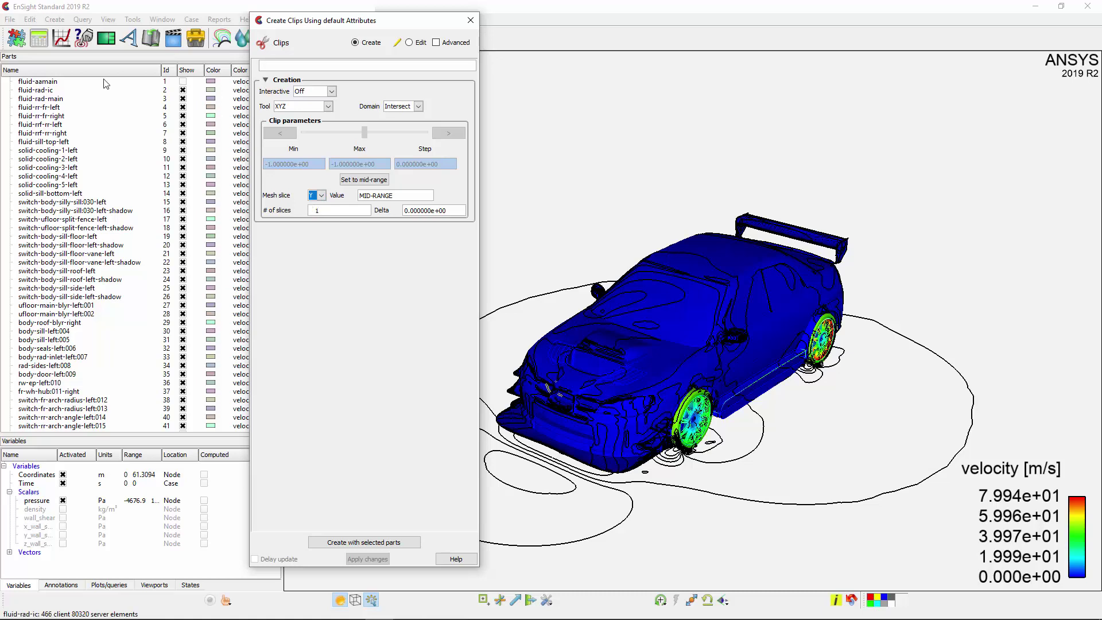
{"action": "left_click", "coordinate": [68, 83]}
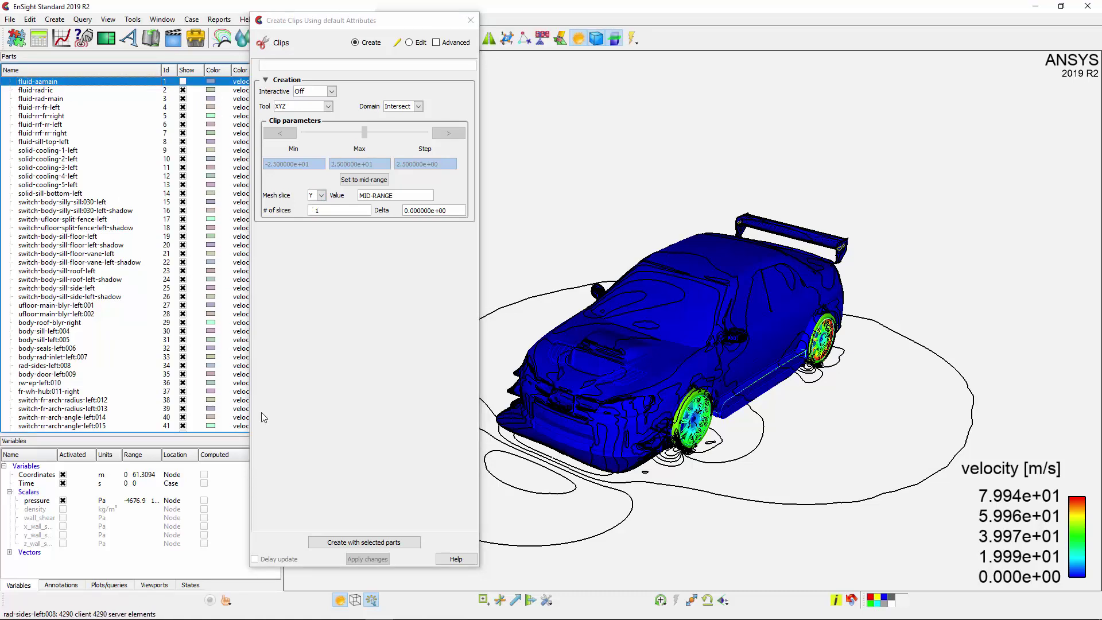
{"action": "left_click", "coordinate": [362, 541]}
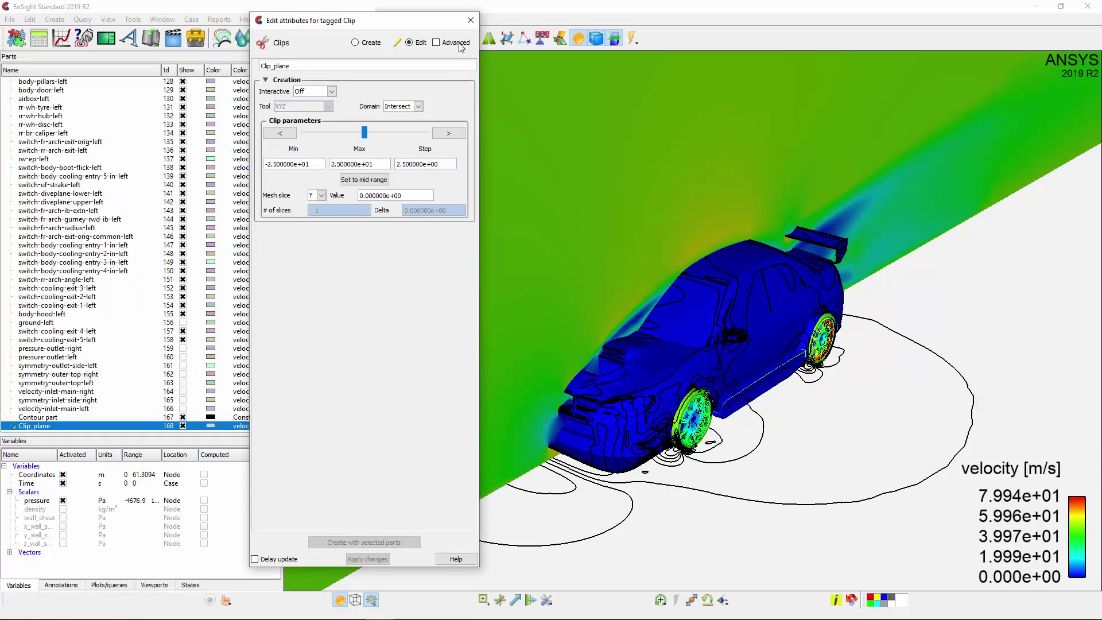
{"action": "left_click", "coordinate": [470, 20]}
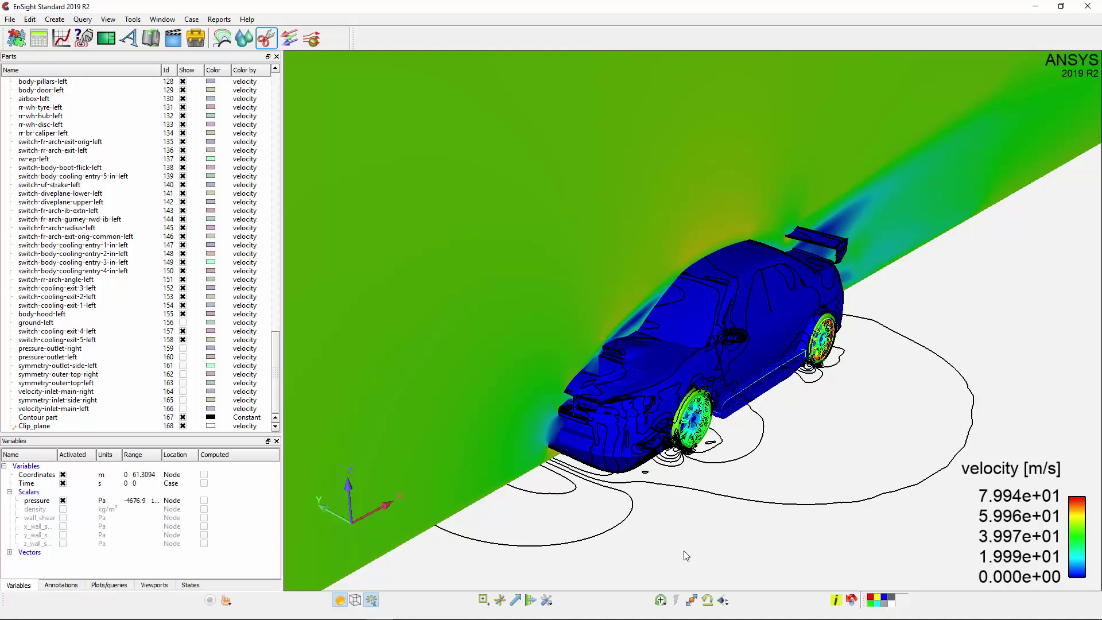
Save the current angled camera as view0 in the Views manager
{"action": "left_click", "coordinate": [724, 600]}
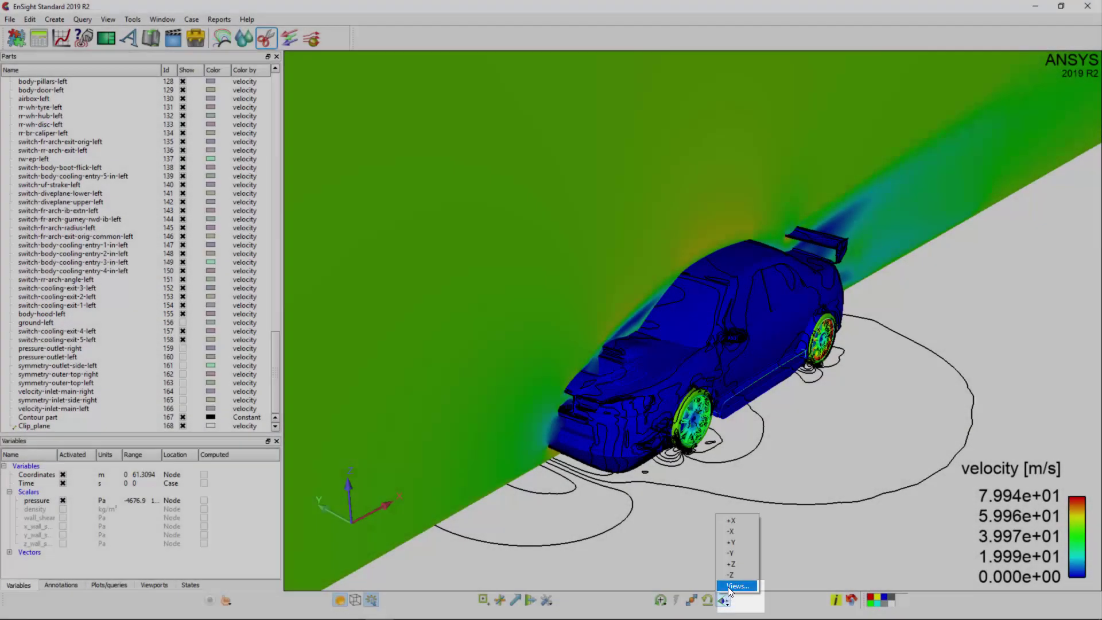
{"action": "left_click", "coordinate": [734, 586]}
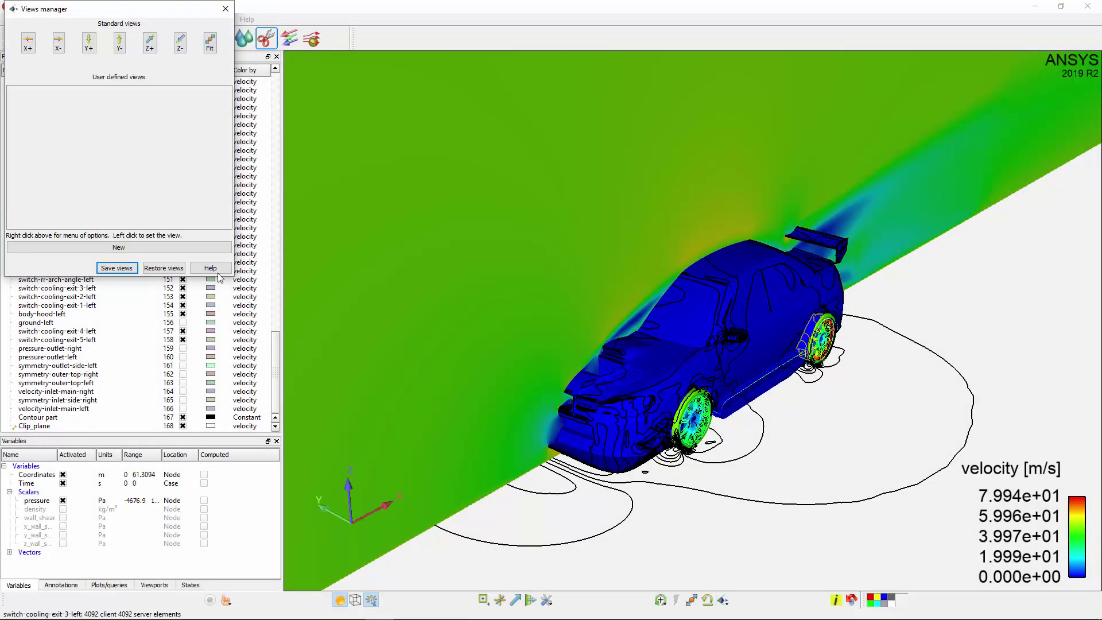
{"action": "left_click", "coordinate": [152, 249]}
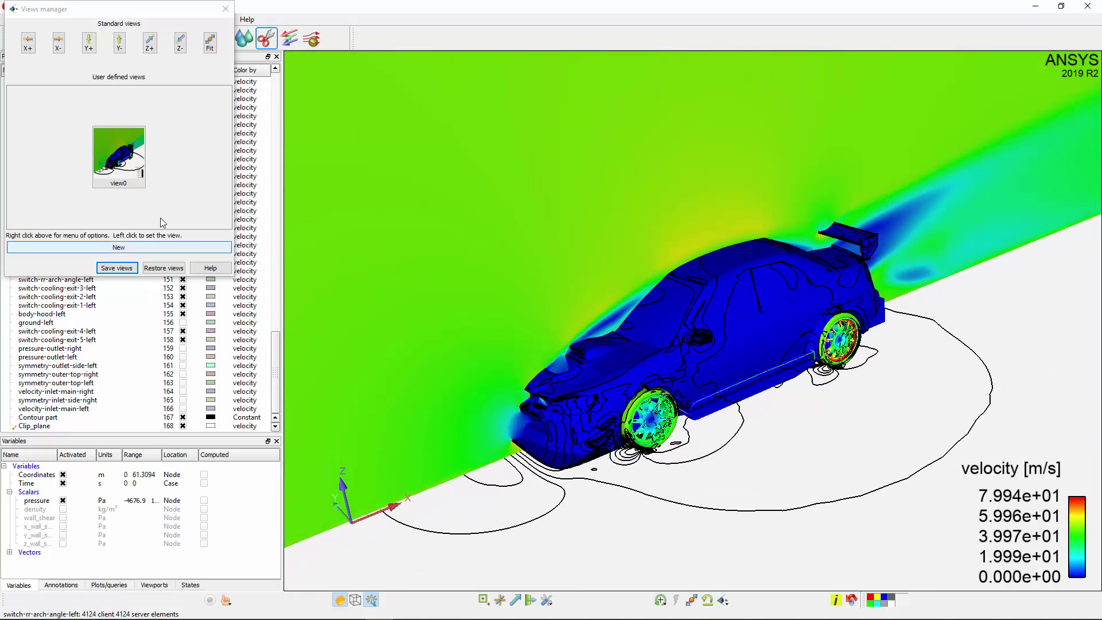
{"action": "left_click", "coordinate": [115, 161]}
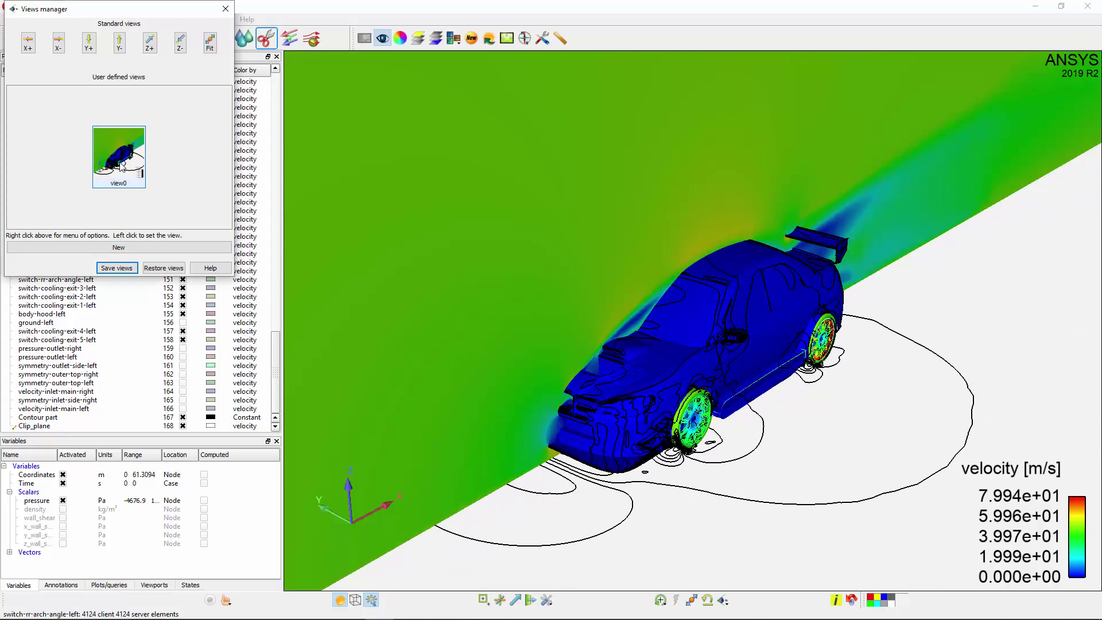
Save a side-on -Y view as view1, then return to view0
{"action": "right_click", "coordinate": [685, 520]}
{"action": "mouse_move", "coordinate": [720, 424]}
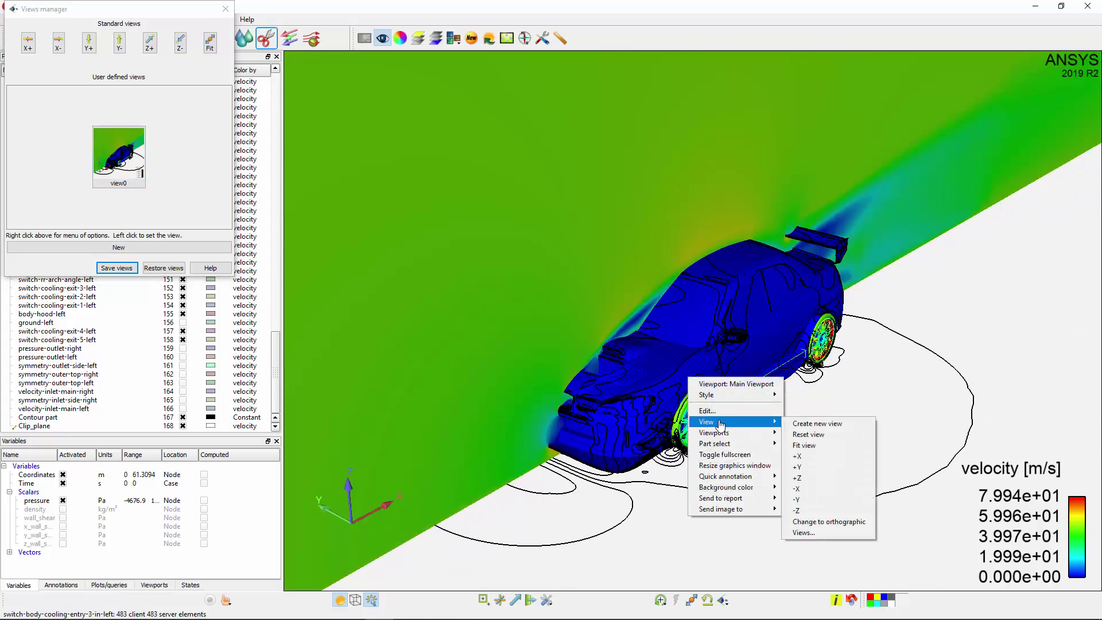
{"action": "left_click", "coordinate": [810, 503]}
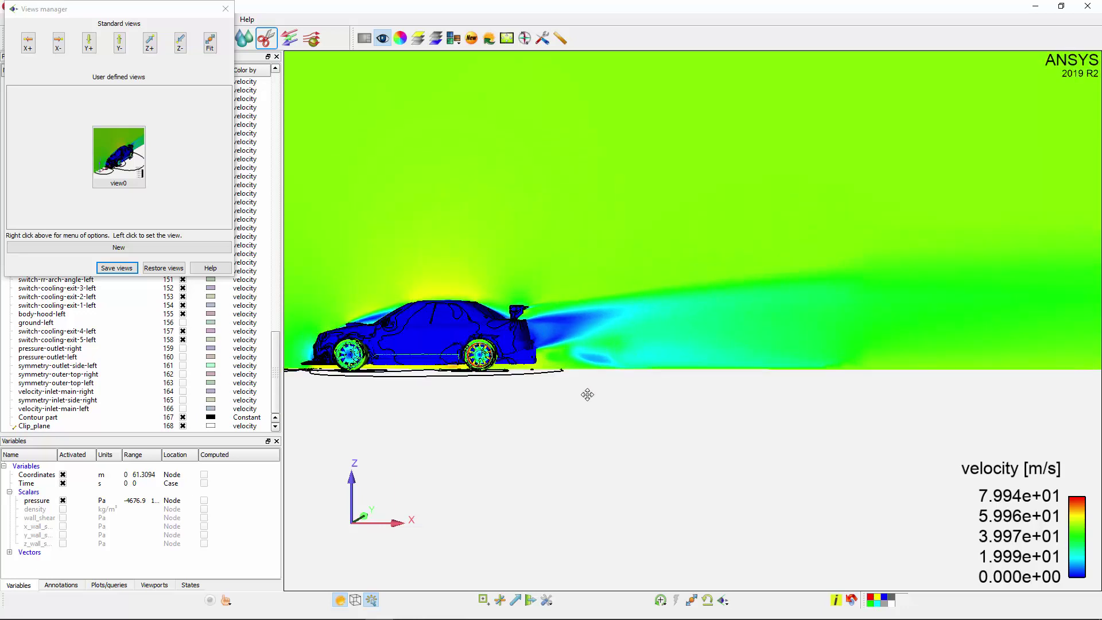
{"action": "scroll", "coordinate": [563, 450], "scroll_direction": "up", "scroll_amount": 5}
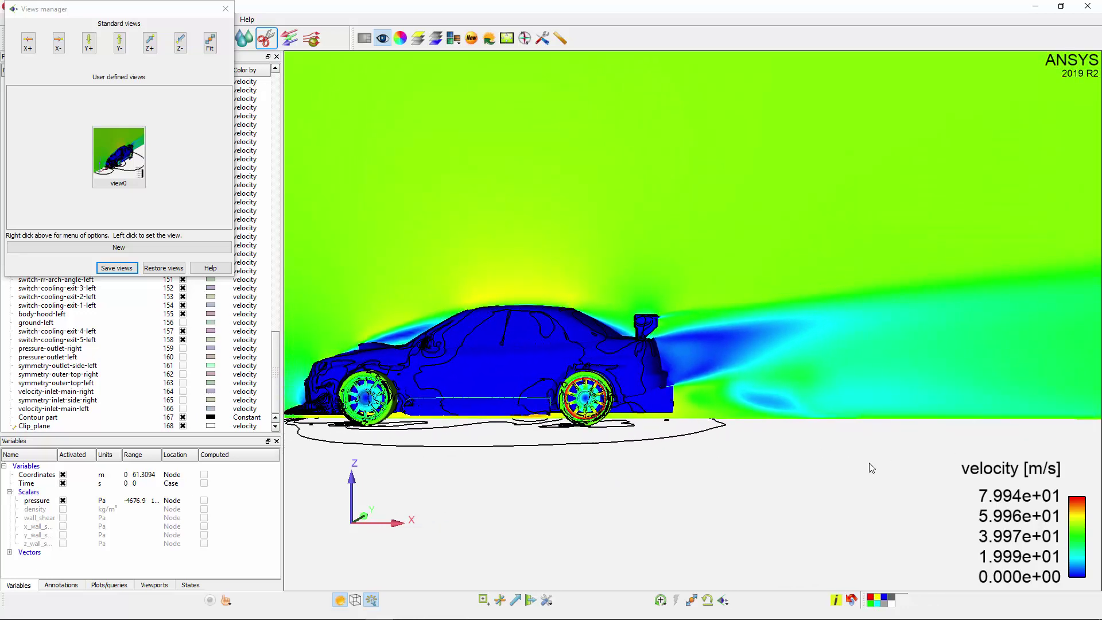
{"action": "left_click", "coordinate": [726, 601]}
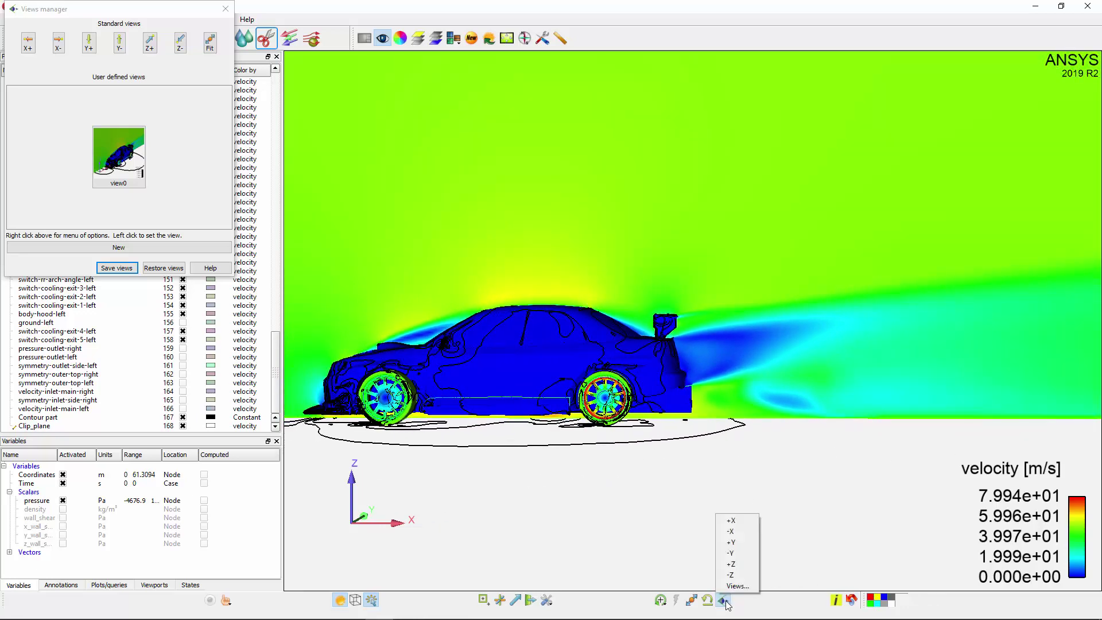
{"action": "left_click", "coordinate": [731, 592]}
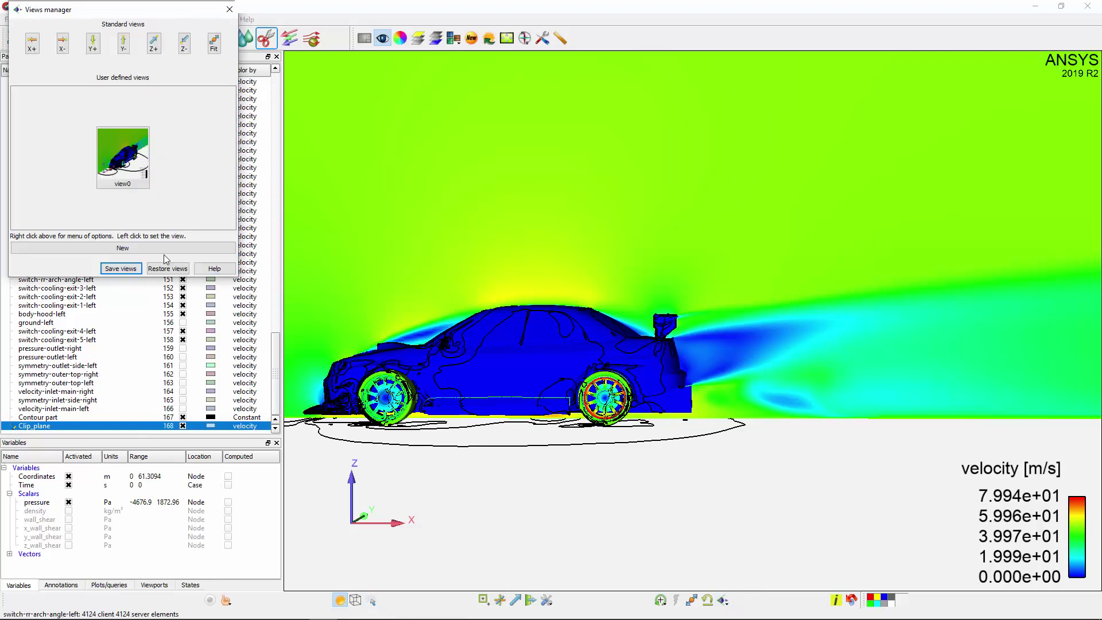
{"action": "left_click", "coordinate": [127, 249]}
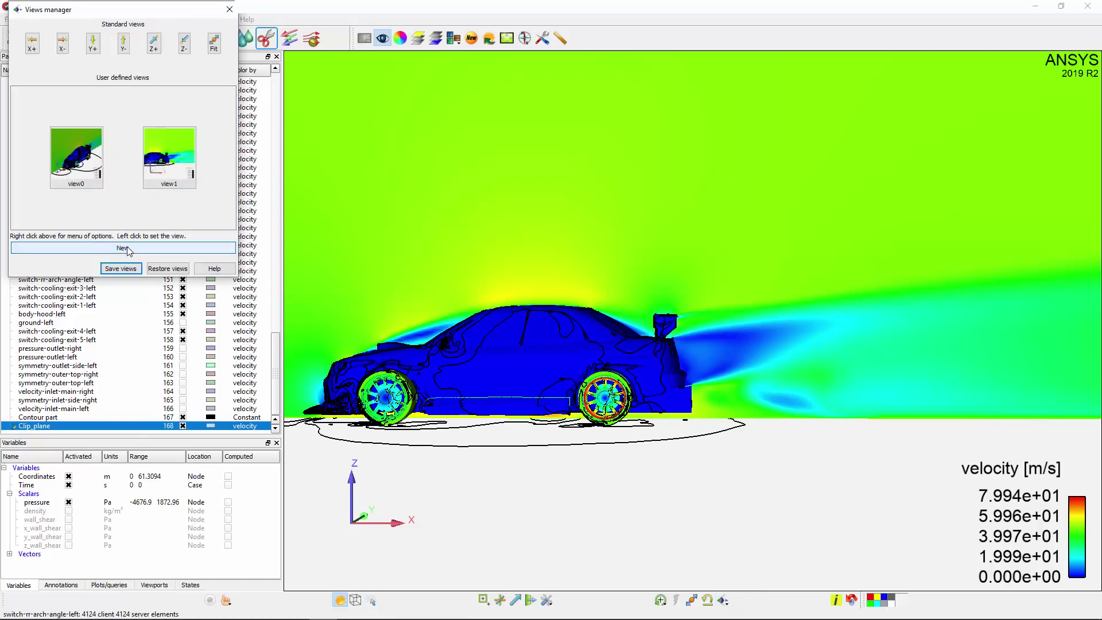
{"action": "left_click", "coordinate": [81, 163]}
{"action": "left_click_drag", "start_coordinate": [158, 18], "coordinate": [167, 97]}
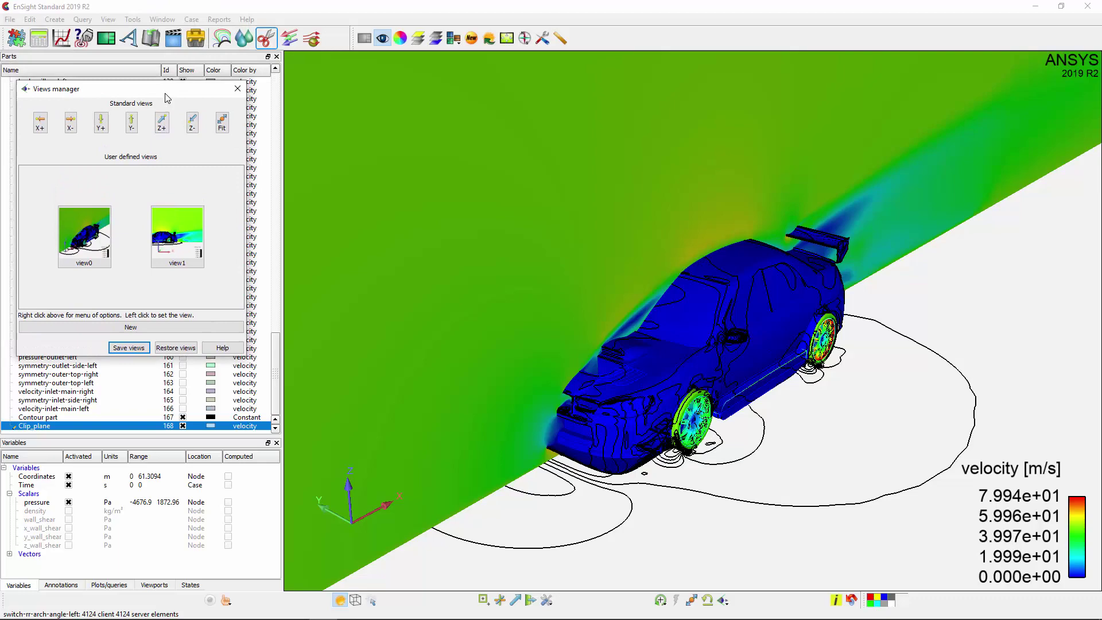
{"action": "left_click", "coordinate": [108, 19]}
Activate Light source 2 in the Light source editor with its glyph left hidden
{"action": "left_click", "coordinate": [139, 152]}
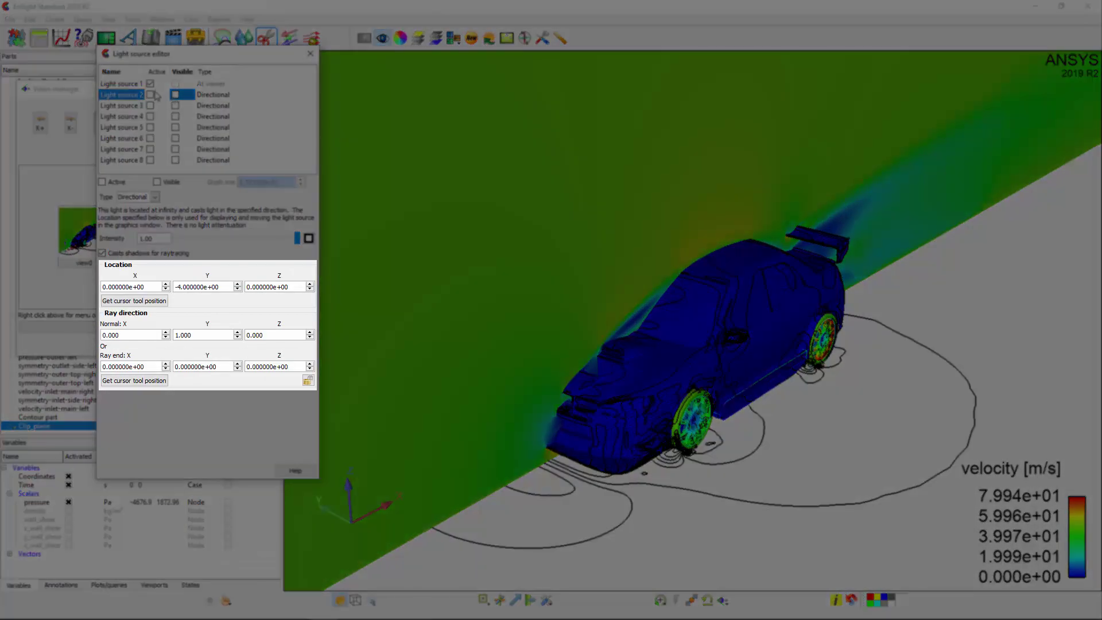
{"action": "left_click", "coordinate": [150, 94]}
{"action": "left_click", "coordinate": [175, 94]}
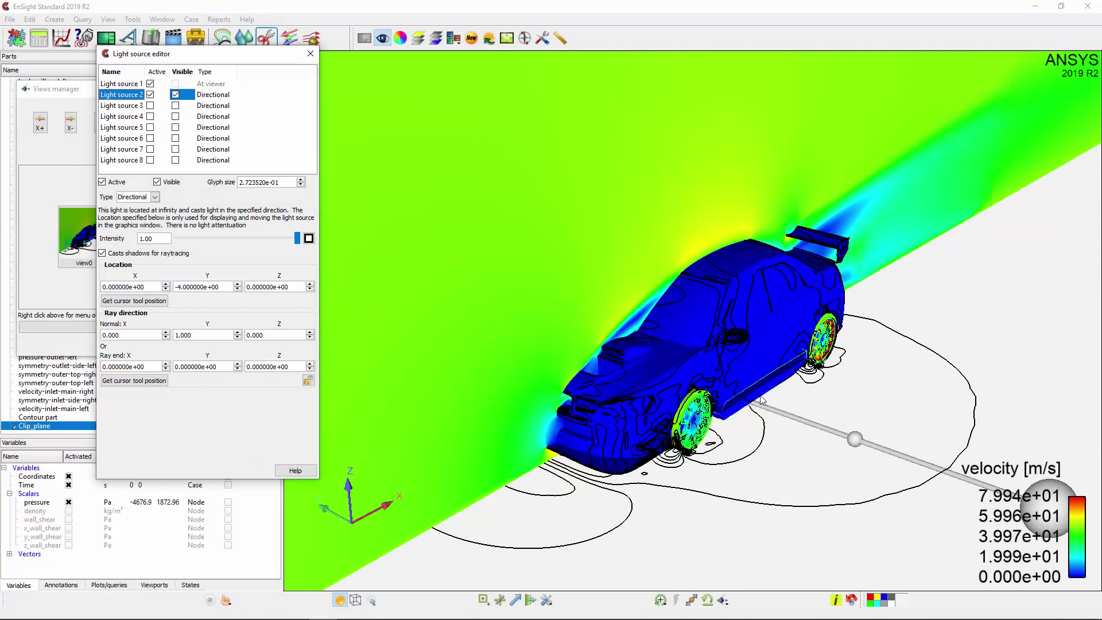
{"action": "left_click", "coordinate": [174, 95]}
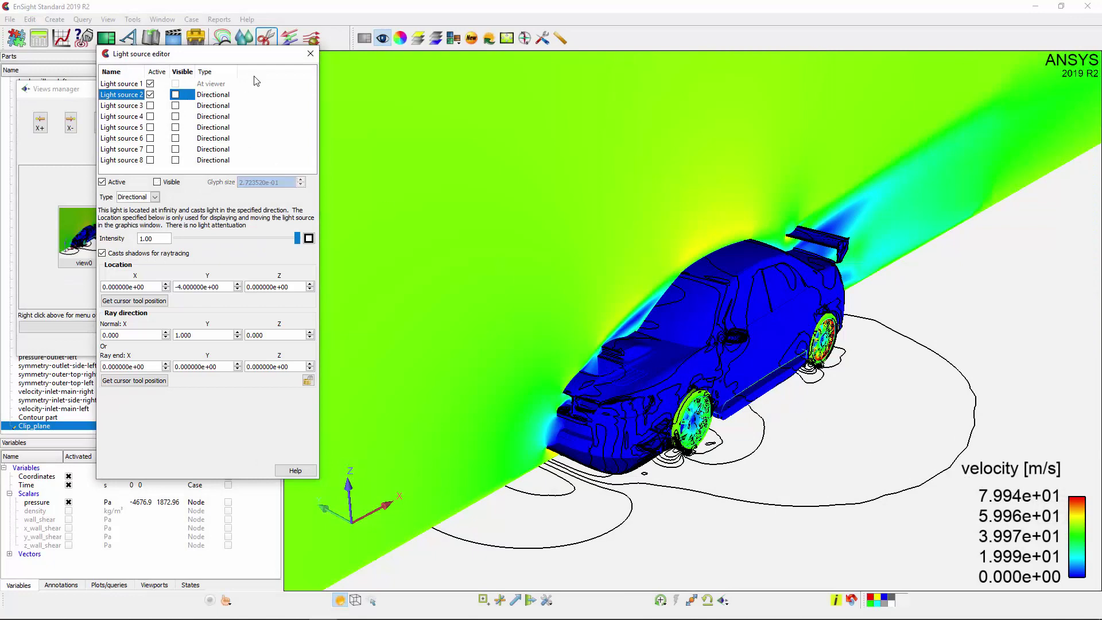
{"action": "left_click", "coordinate": [311, 53]}
Check the lit scene from saved view view1, then return to view0
{"action": "left_click", "coordinate": [184, 229]}
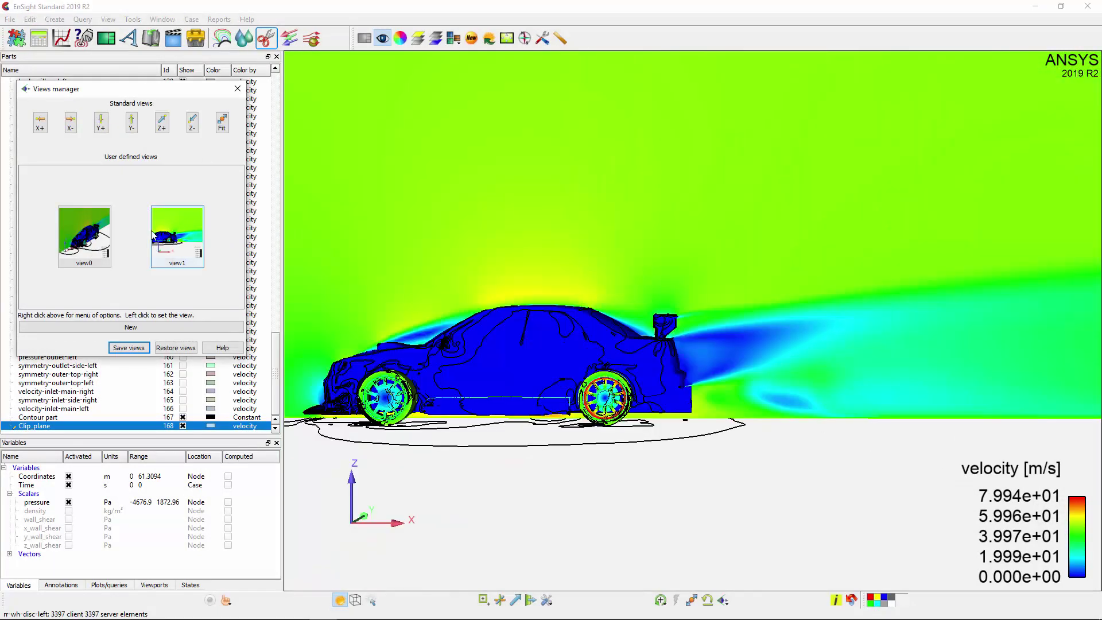
{"action": "left_click", "coordinate": [87, 234]}
{"action": "right_click", "coordinate": [86, 232]}
{"action": "left_click", "coordinate": [154, 264]}
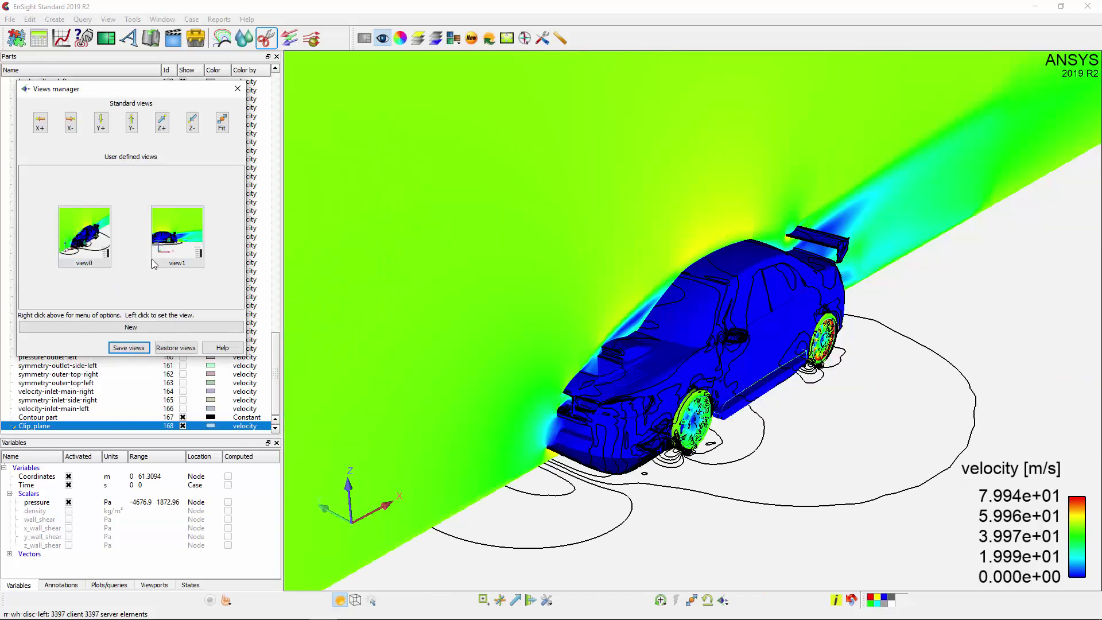
Compare saved views view1 and view0 once more, then close the Views manager
{"action": "left_click", "coordinate": [175, 236]}
{"action": "left_click", "coordinate": [86, 236]}
{"action": "left_click", "coordinate": [237, 88]}
Slide the Clip_plane along Y through the car, then centre it at Y = 0
{"action": "double_click", "coordinate": [102, 425]}
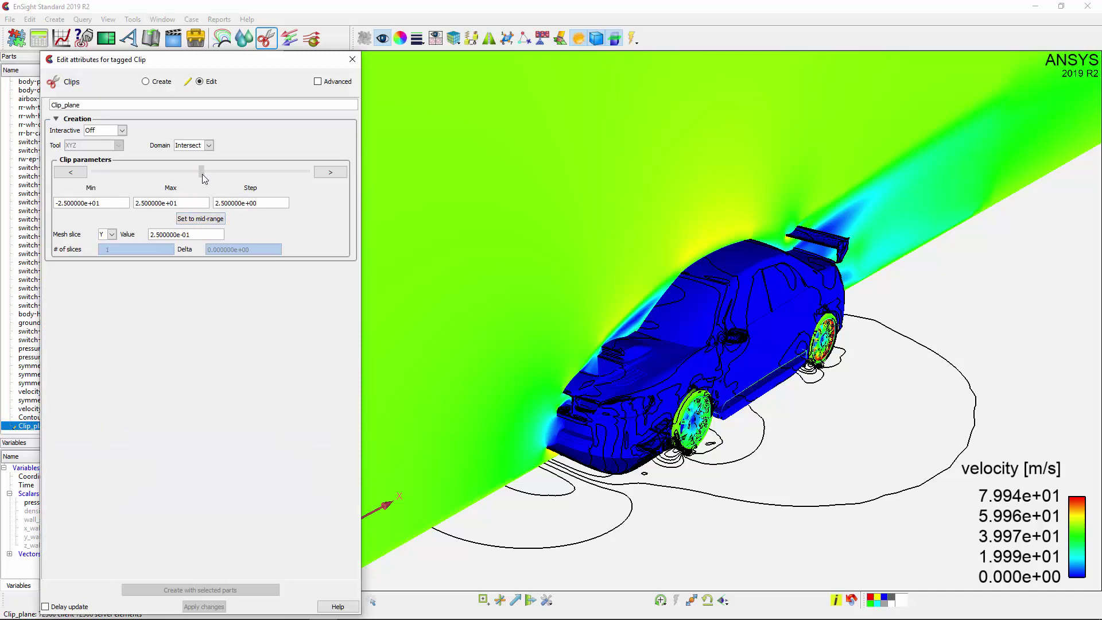
{"action": "left_click_drag", "start_coordinate": [202, 174], "coordinate": [198, 174]}
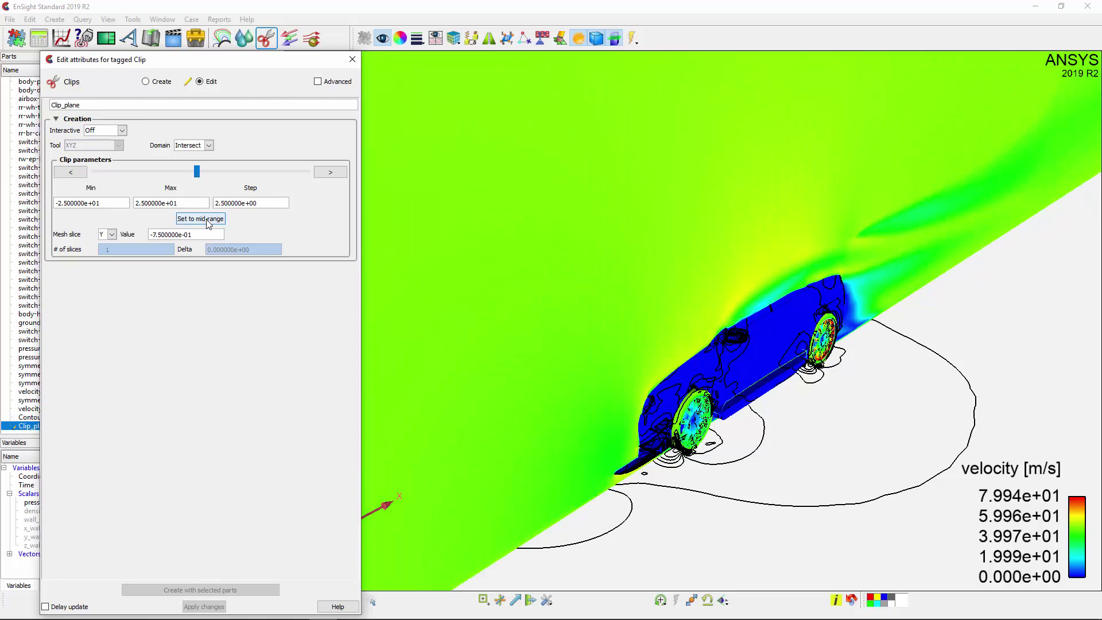
{"action": "left_click", "coordinate": [208, 222]}
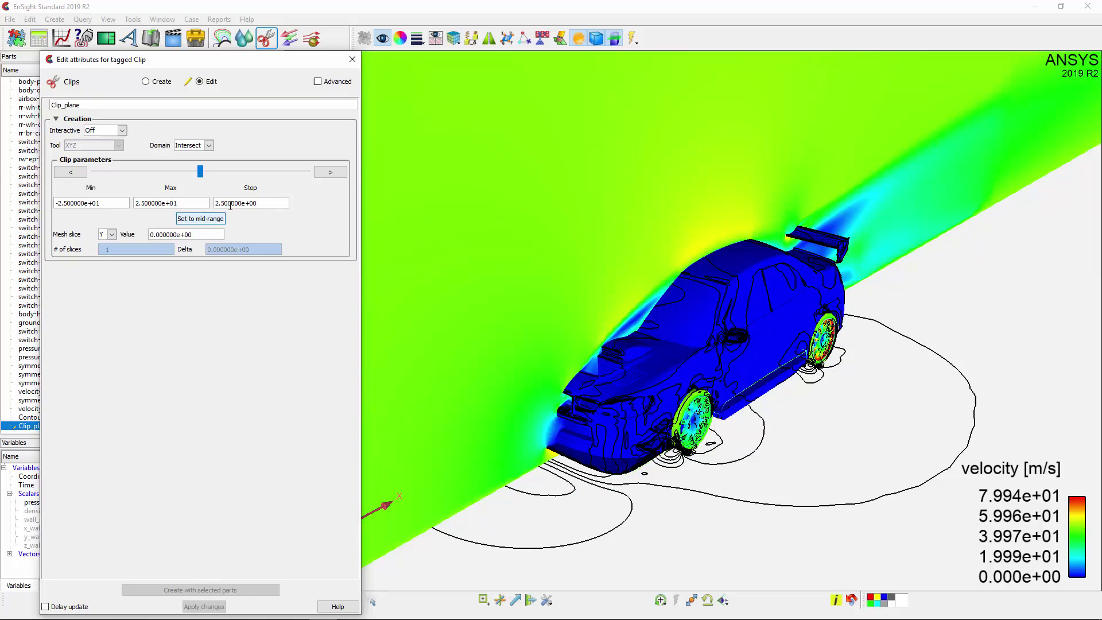
{"action": "left_click", "coordinate": [352, 59]}
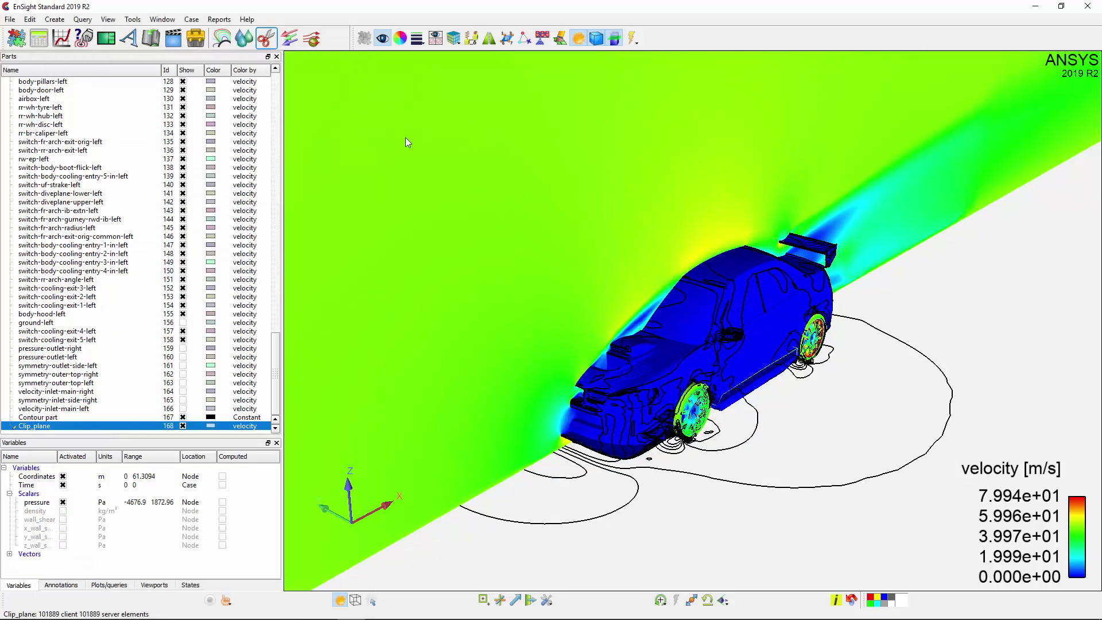
Select the clip plane in the scene and step its Y value down to about -0.42
{"action": "left_click", "coordinate": [446, 230]}
{"action": "scroll", "coordinate": [447, 233], "scroll_direction": "down", "scroll_amount": 8}
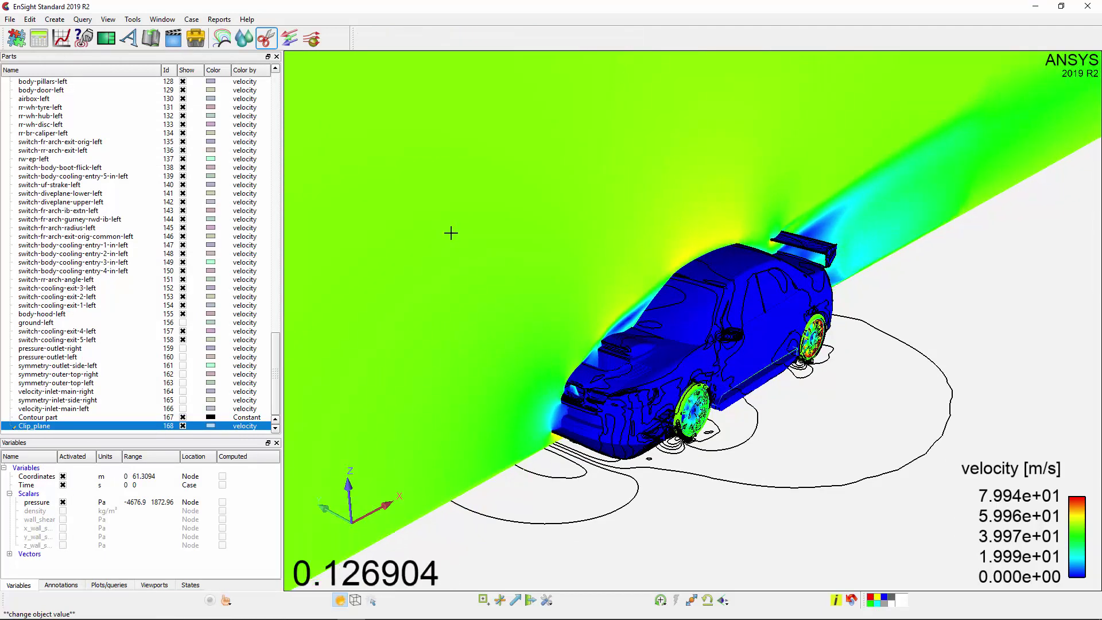
{"action": "scroll", "coordinate": [443, 230], "scroll_direction": "down", "scroll_amount": 5}
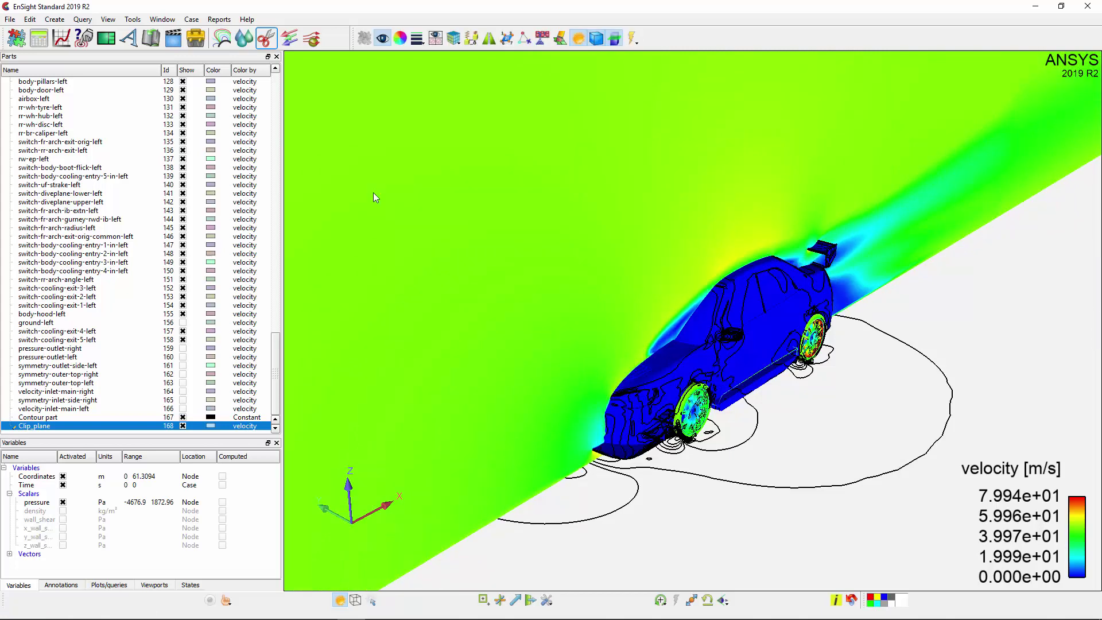
Save the session as the EnSight command file command_file in Working_Directory
{"action": "left_click", "coordinate": [11, 19]}
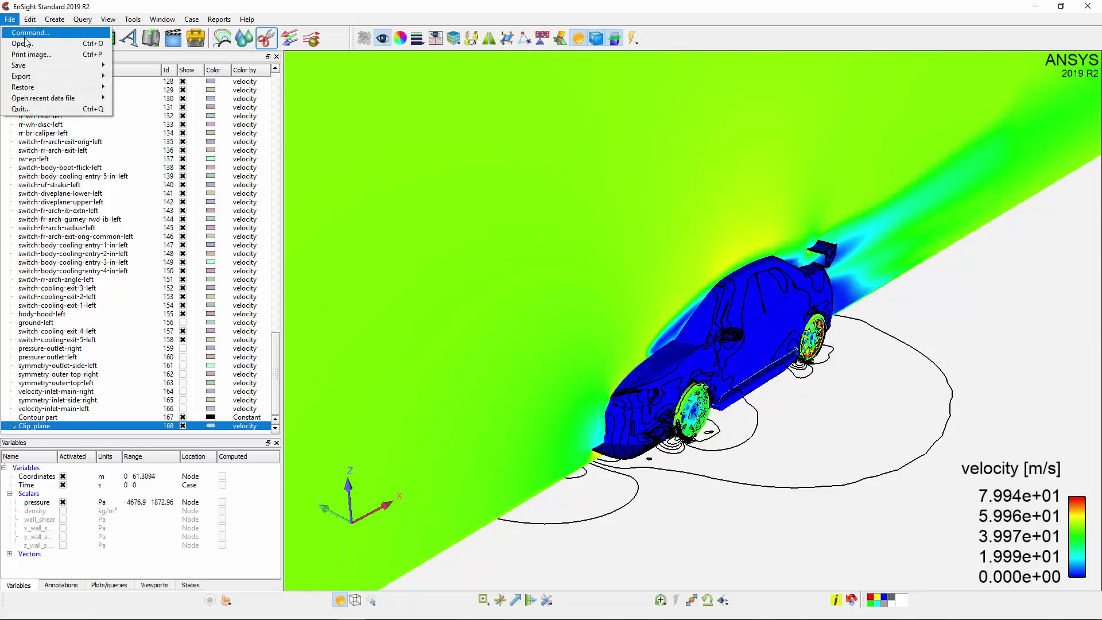
{"action": "mouse_move", "coordinate": [23, 64]}
{"action": "left_click", "coordinate": [154, 87]}
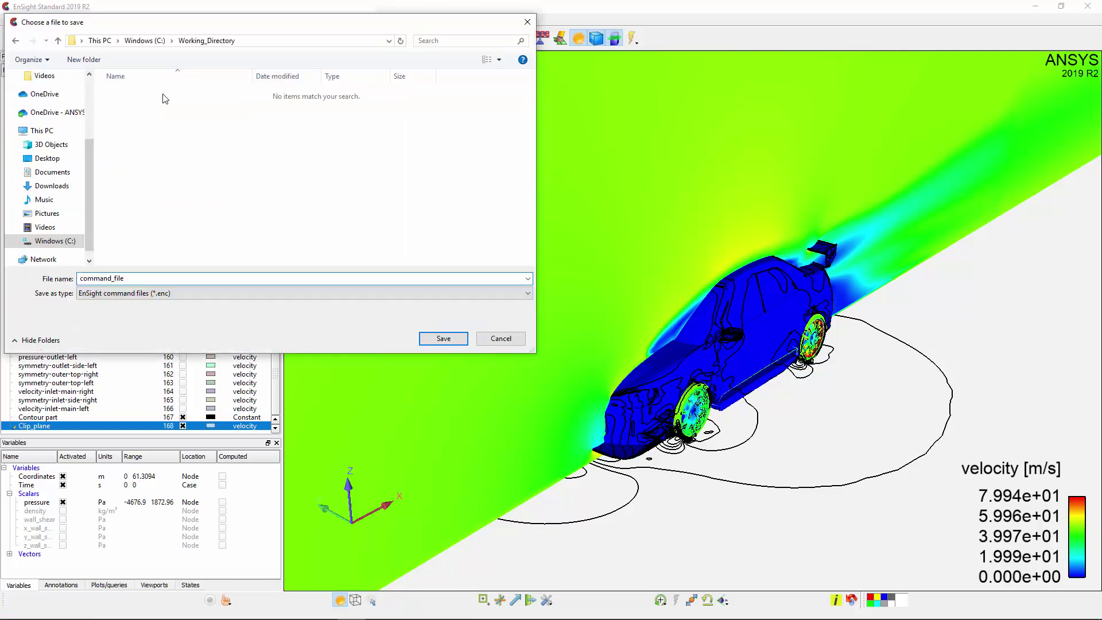
{"action": "left_click", "coordinate": [443, 339]}
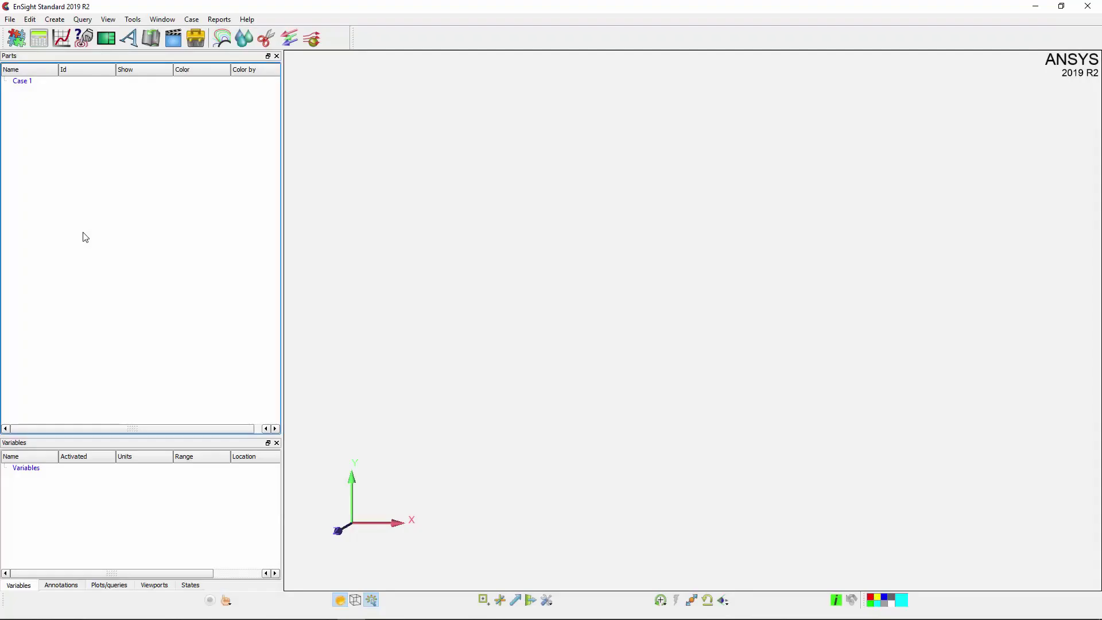
Load command_file in the command window and play it to rebuild the car scene
{"action": "left_click", "coordinate": [10, 19]}
{"action": "left_click", "coordinate": [22, 30]}
{"action": "left_click", "coordinate": [469, 412]}
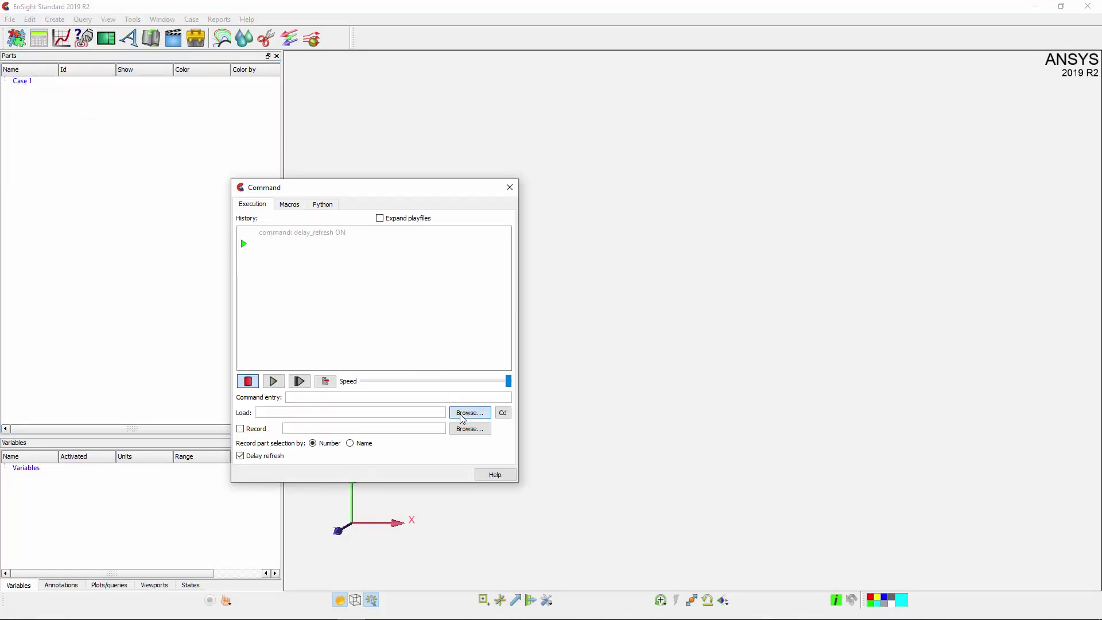
{"action": "double_click", "coordinate": [374, 281]}
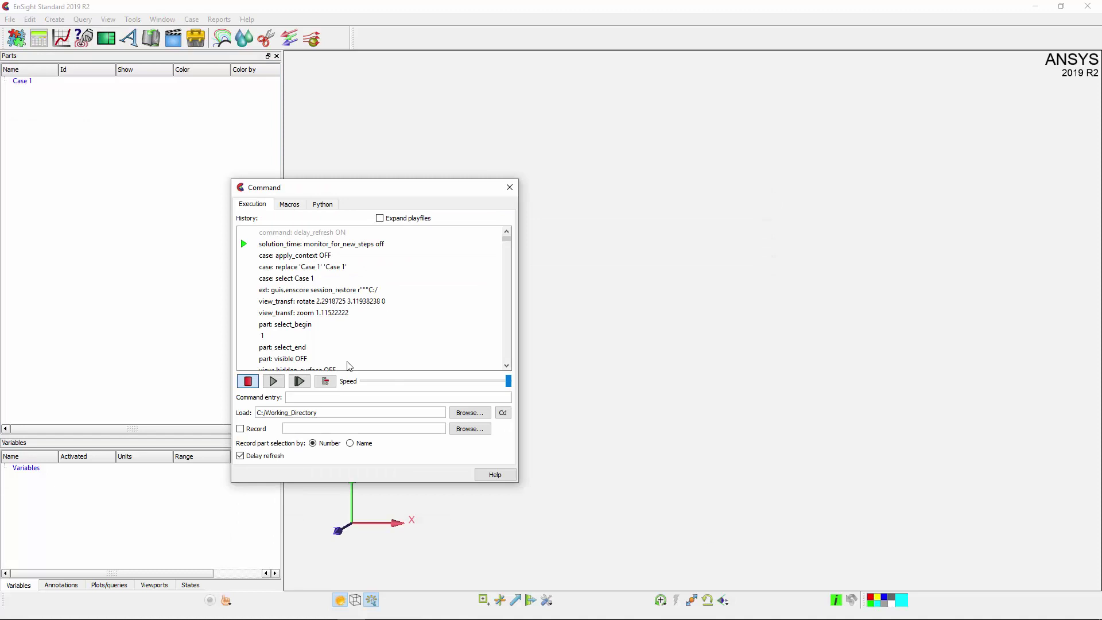
{"action": "left_click", "coordinate": [273, 381]}
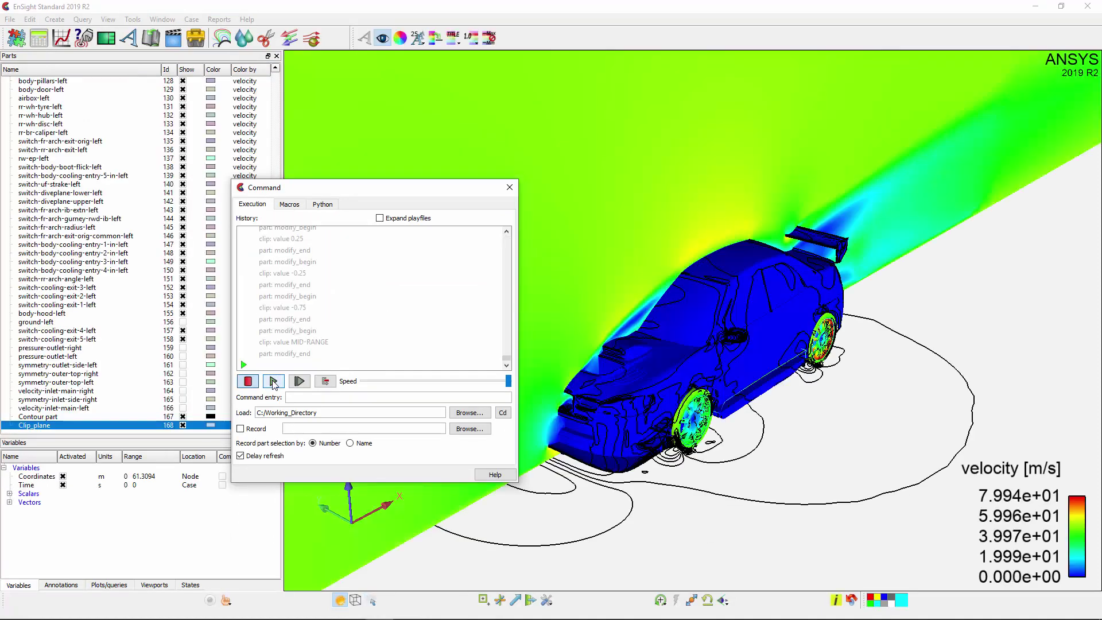
{"action": "left_click", "coordinate": [509, 187]}
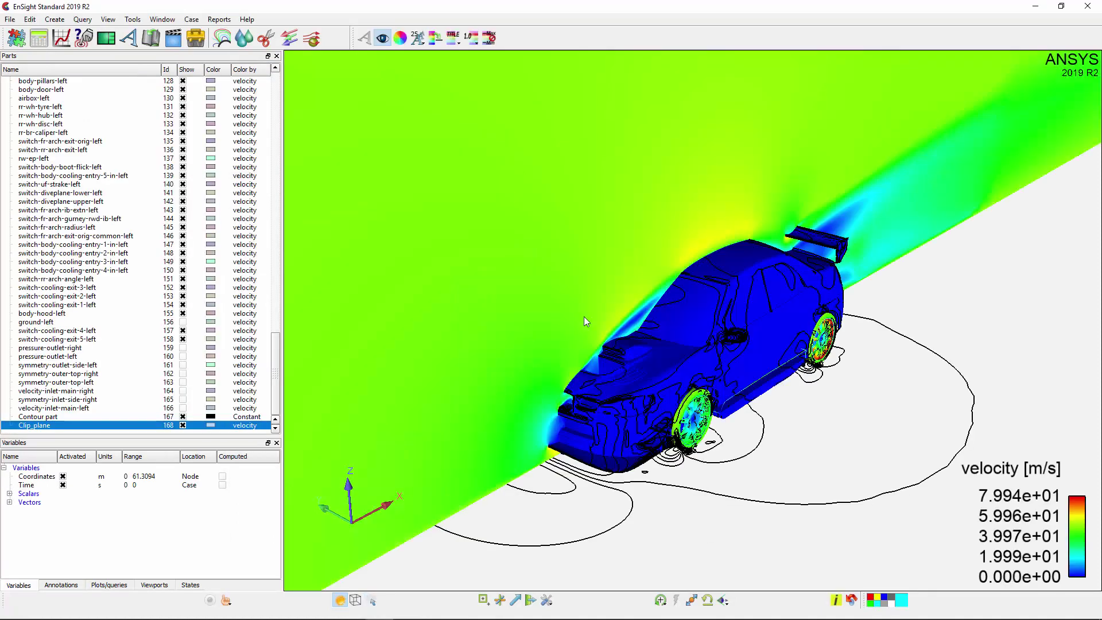
Confirm the restored saved views by switching to view1, then back to view0
{"action": "left_click", "coordinate": [723, 600]}
{"action": "left_click", "coordinate": [728, 582]}
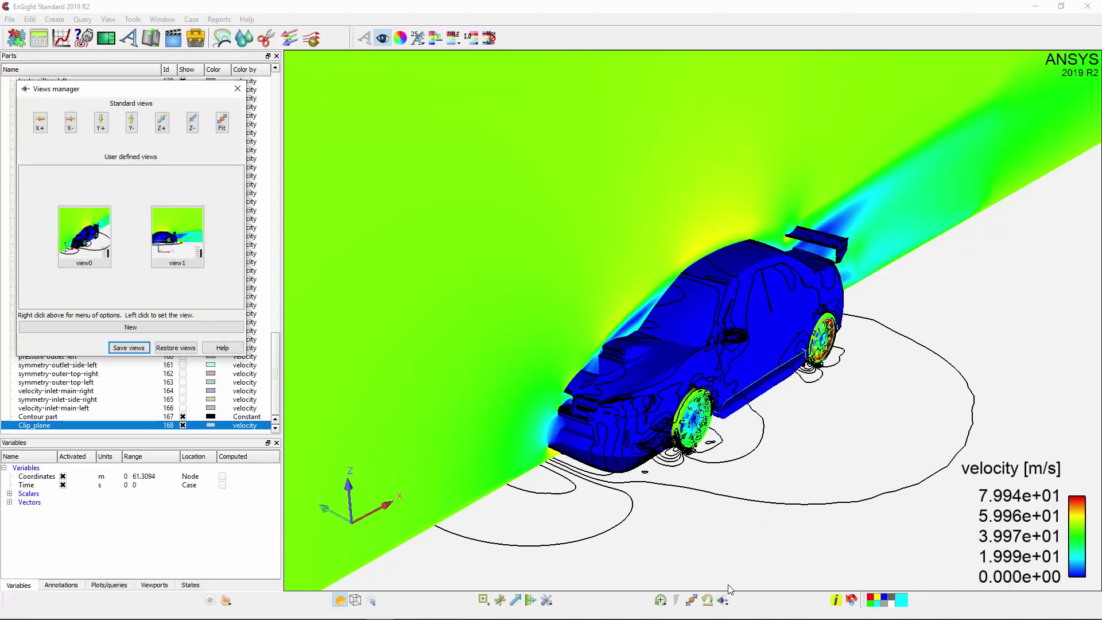
{"action": "left_click", "coordinate": [199, 250]}
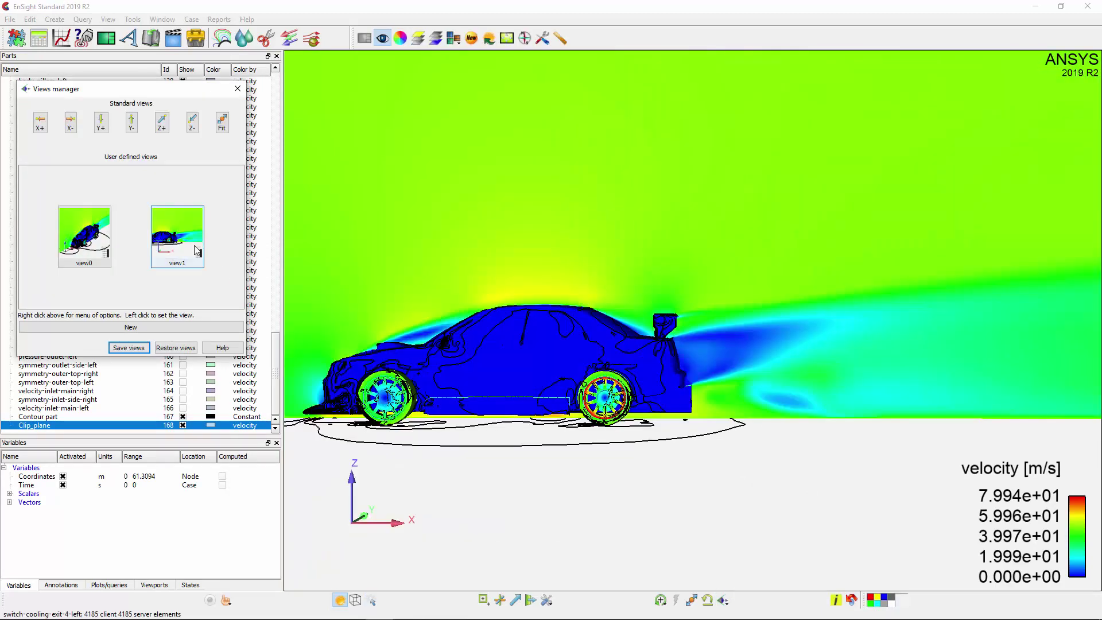
{"action": "left_click", "coordinate": [84, 242]}
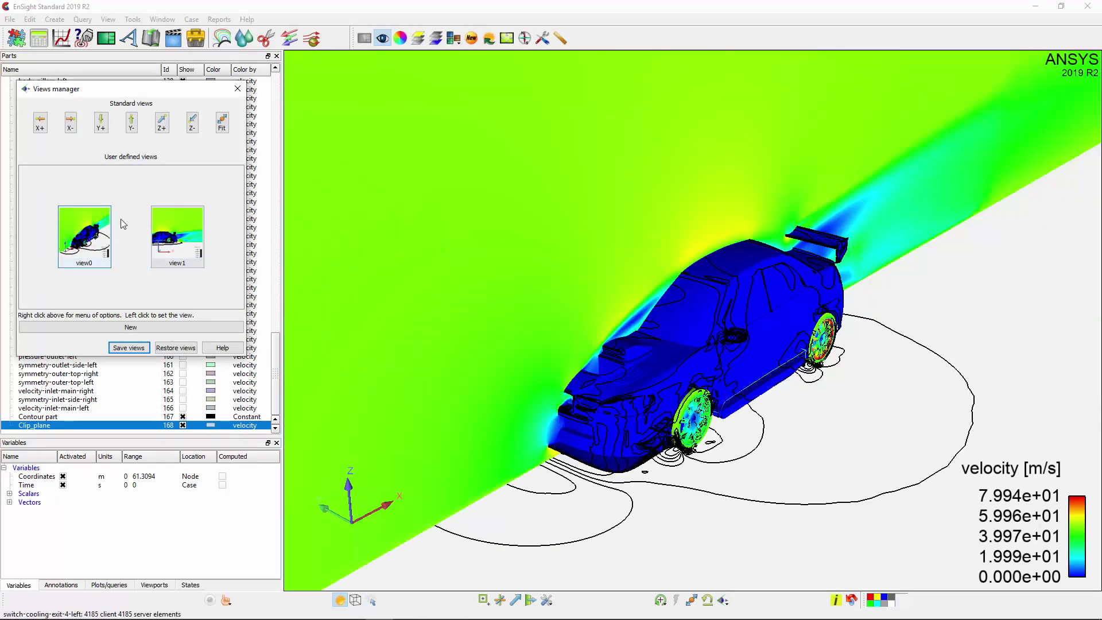